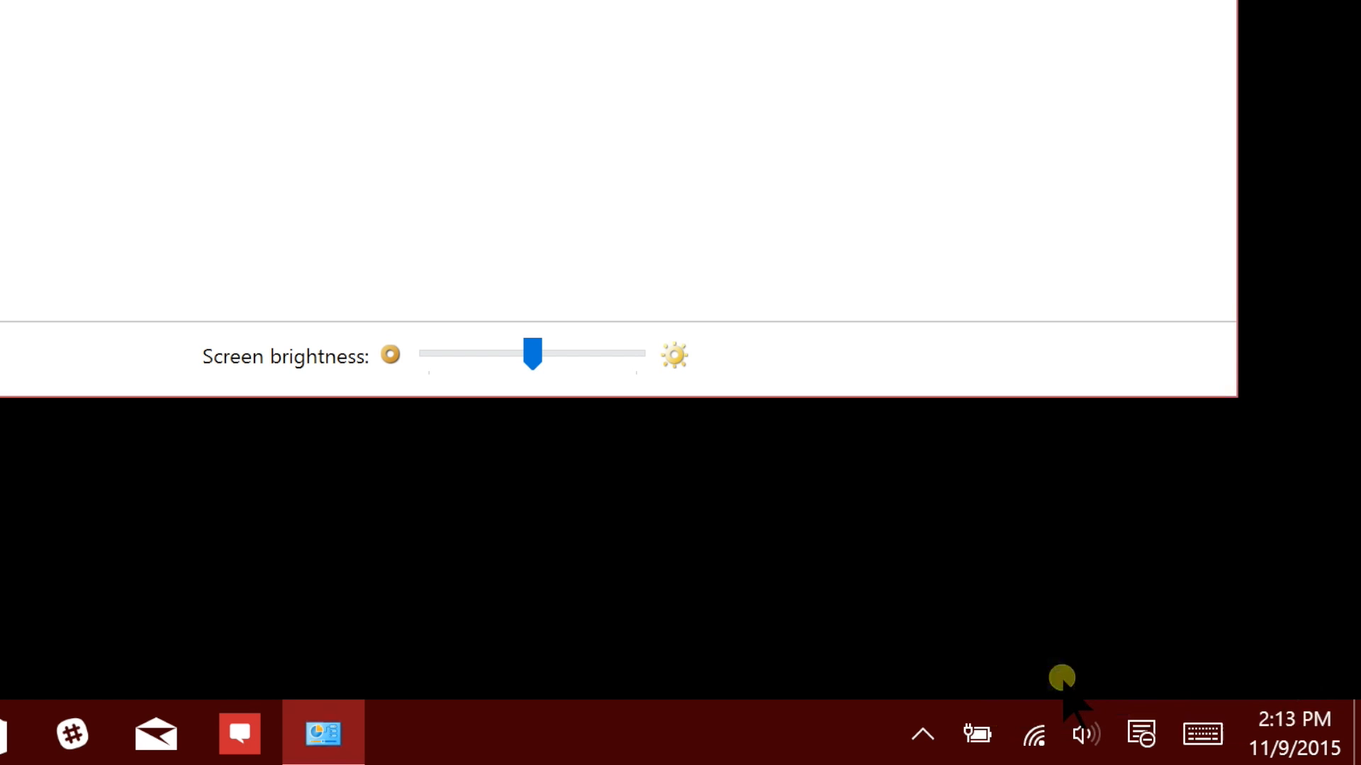
# Open the system's Power Options and start creating a new power plan based on Balanced
pyautogui.rightClick(981, 730)
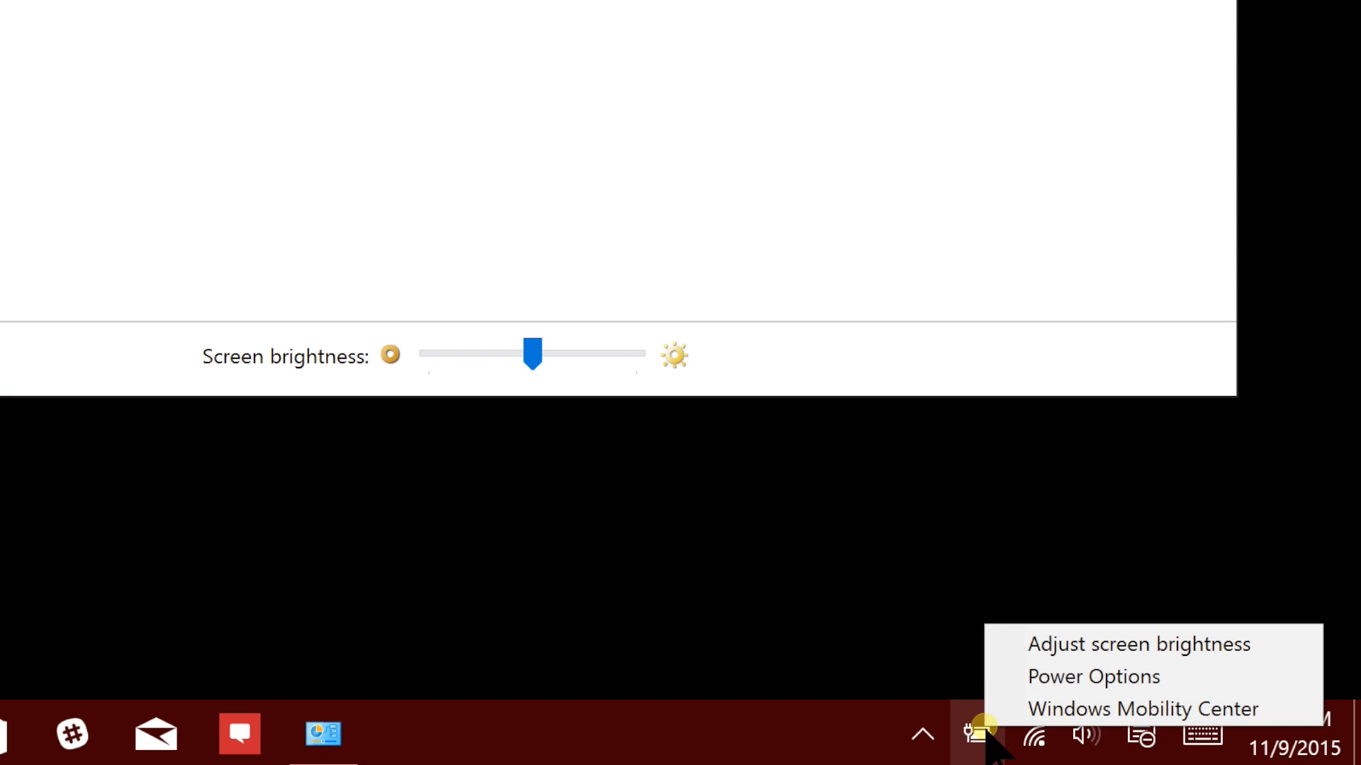
pyautogui.click(1062, 675)
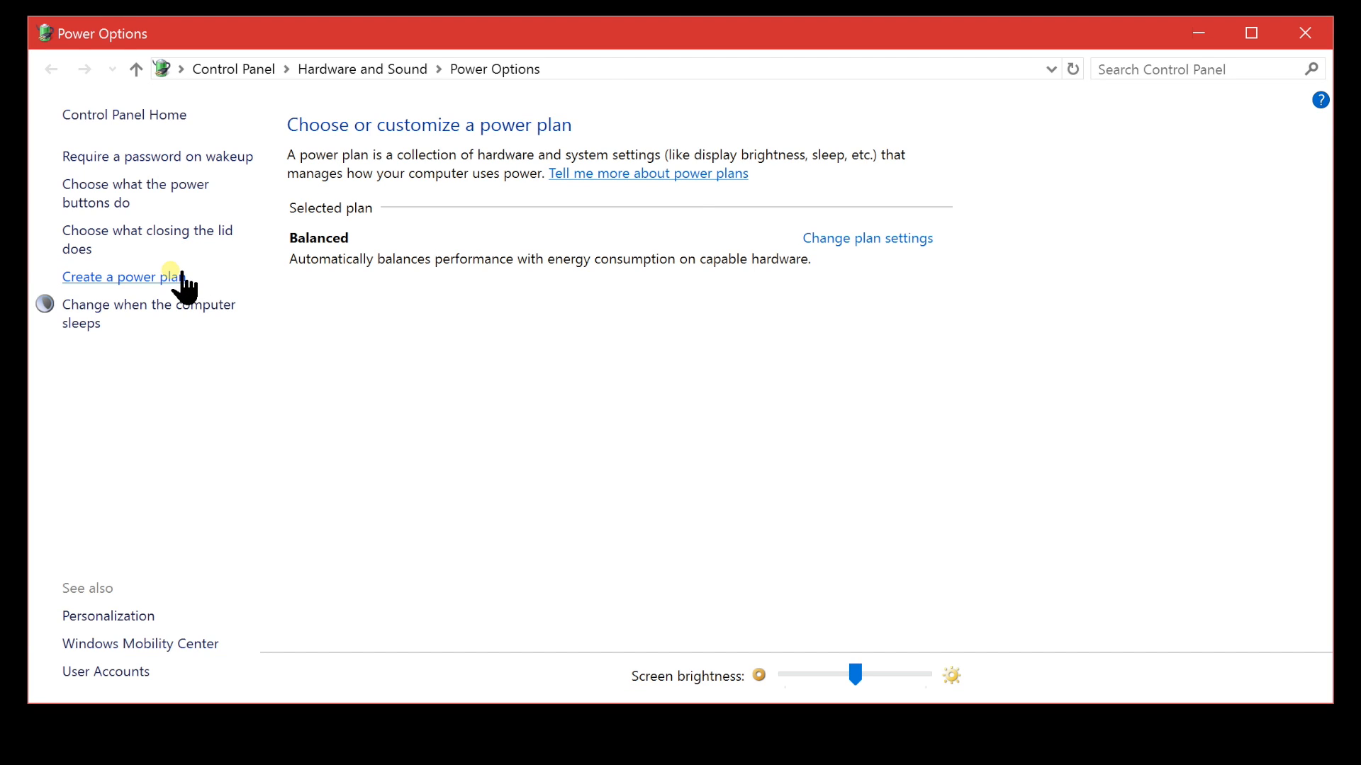
pyautogui.click(180, 277)
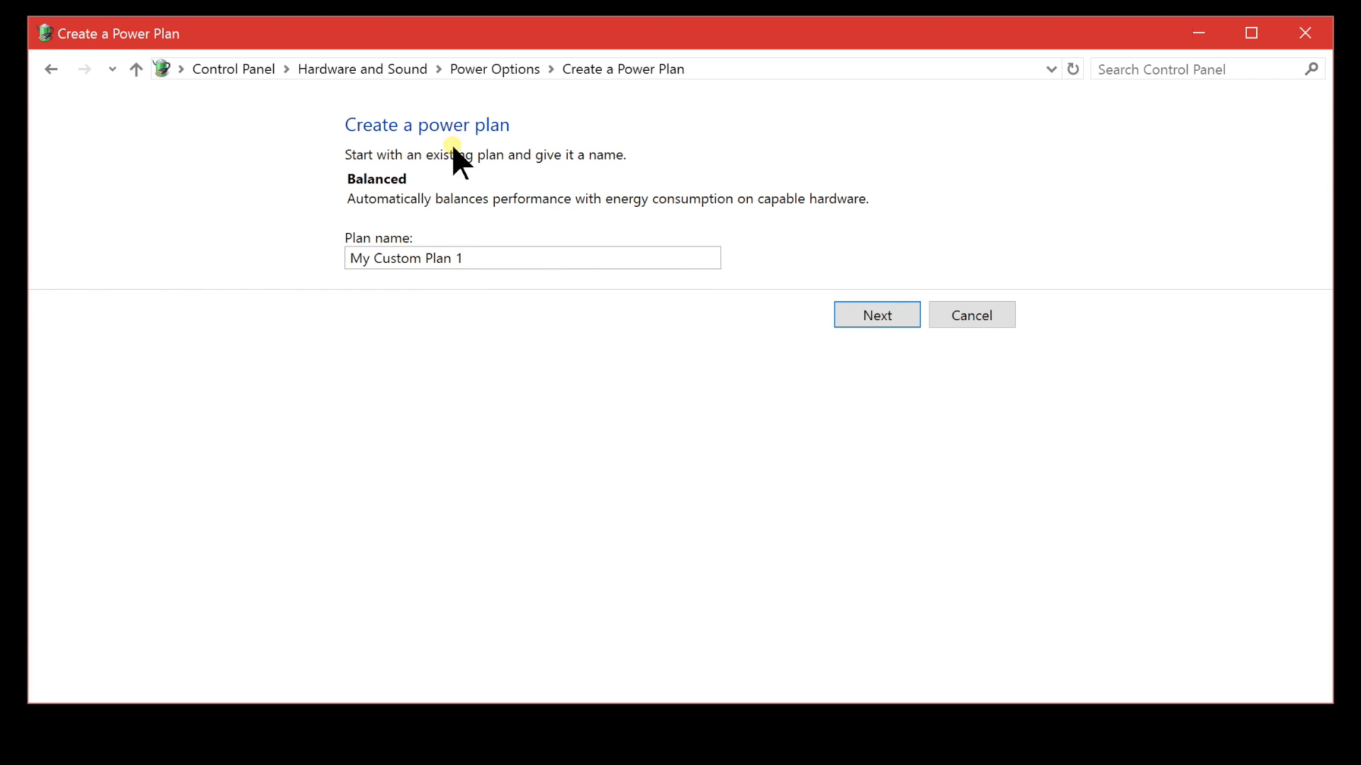
# Name the new power plan Max Performance and create it with the default display, sleep and brightness settings
pyautogui.tripleClick(479, 267)
pyautogui.click(492, 278)
pyautogui.press('BackSpace')
pyautogui.press('BackSpace')
pyautogui.press('BackSpace')
pyautogui.press('BackSpace')
pyautogui.press('BackSpace')
pyautogui.press('BackSpace')
pyautogui.press('BackSpace')
pyautogui.press('BackSpace')
pyautogui.press('BackSpace')
pyautogui.press('BackSpace')
pyautogui.press('BackSpace')
pyautogui.press('BackSpace')
pyautogui.press('BackSpace')
pyautogui.press('BackSpace')
pyautogui.press('BackSpace')
pyautogui.press('BackSpace')
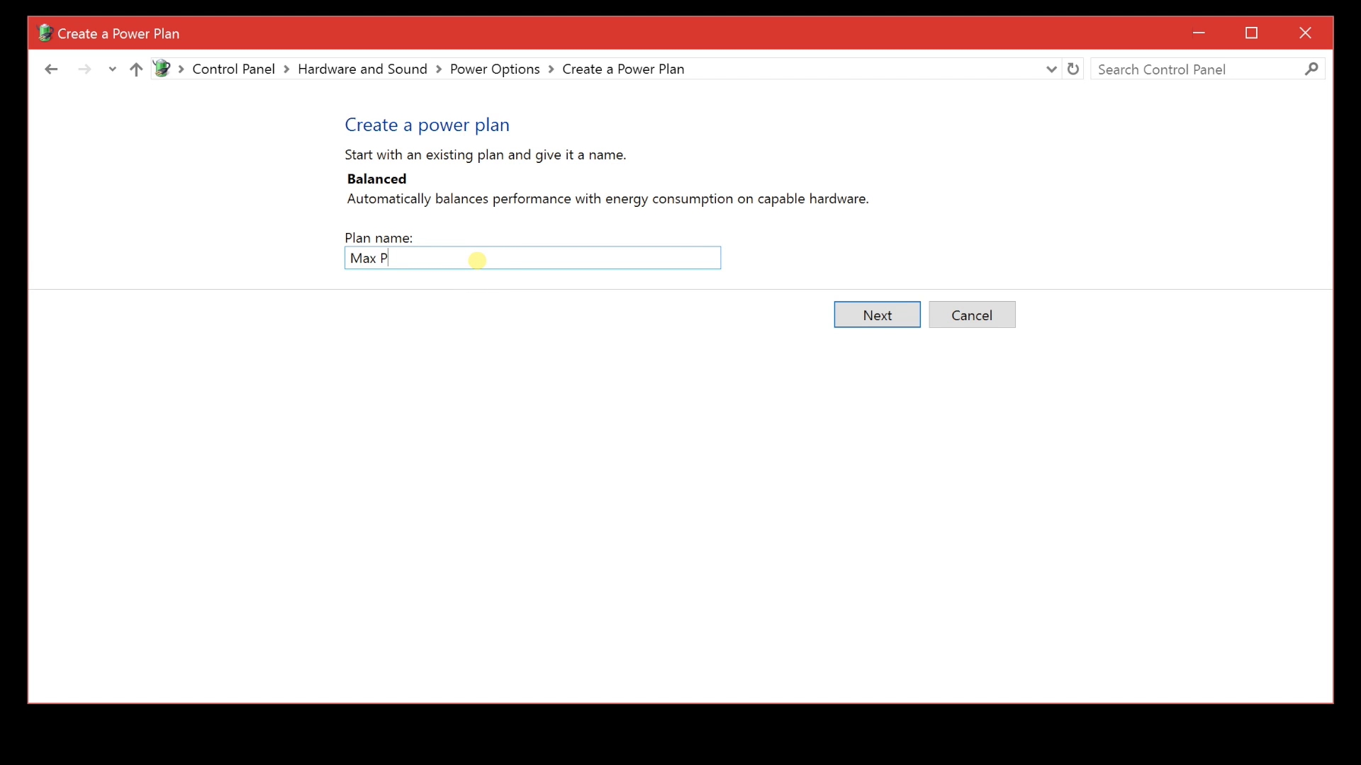
pyautogui.write('Max Perfo')
pyautogui.press('BackSpace')
pyautogui.press('BackSpace')
pyautogui.write('formance')
pyautogui.click(879, 313)
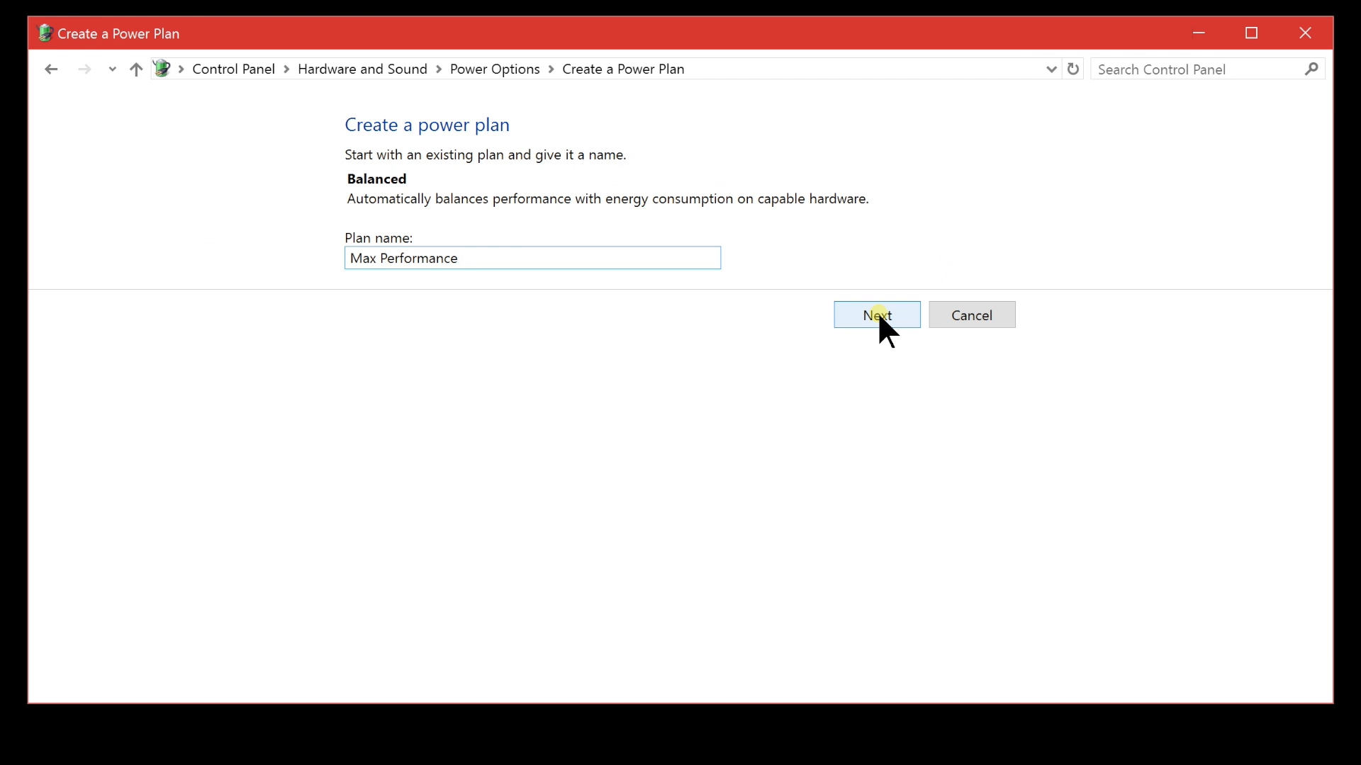
pyautogui.click(877, 315)
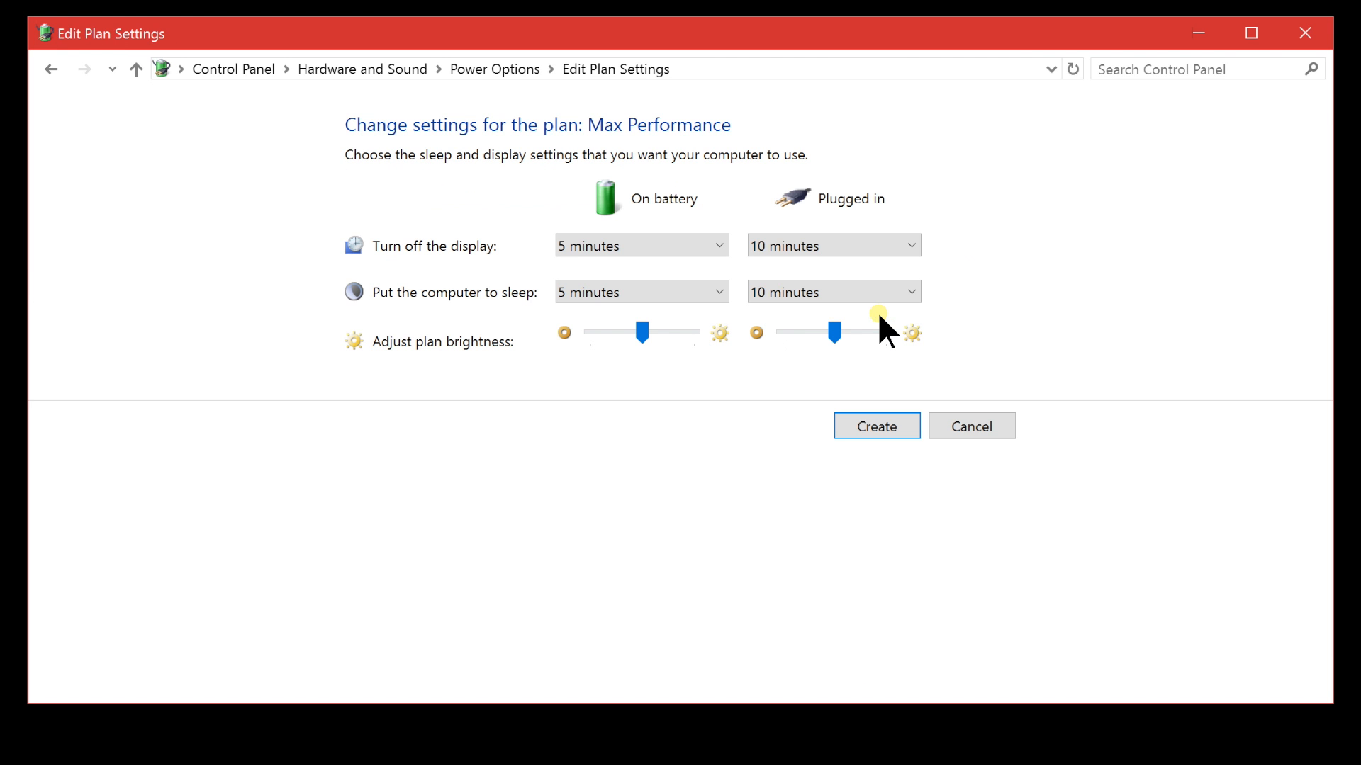
pyautogui.click(899, 425)
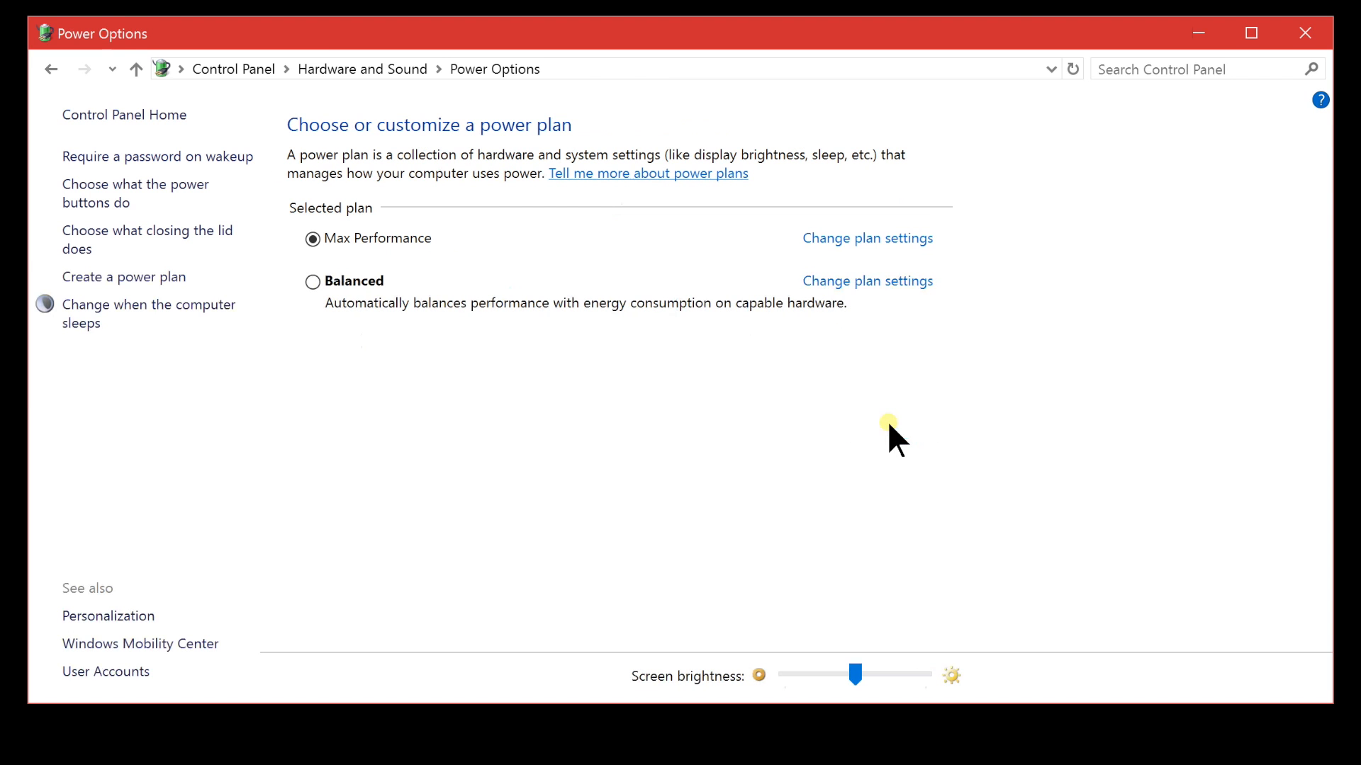
# Examine the advanced power settings of the Max Performance plan and close them without changes
pyautogui.click(843, 238)
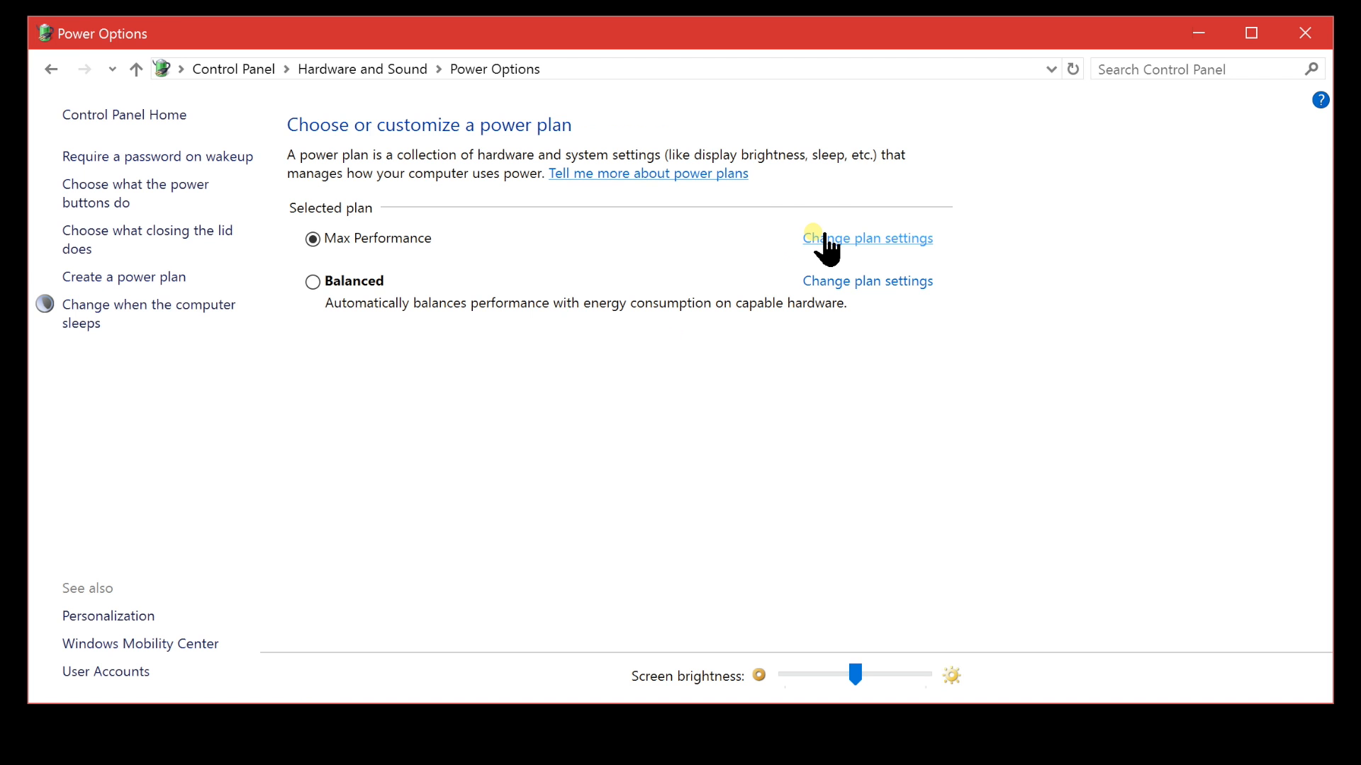
pyautogui.click(813, 233)
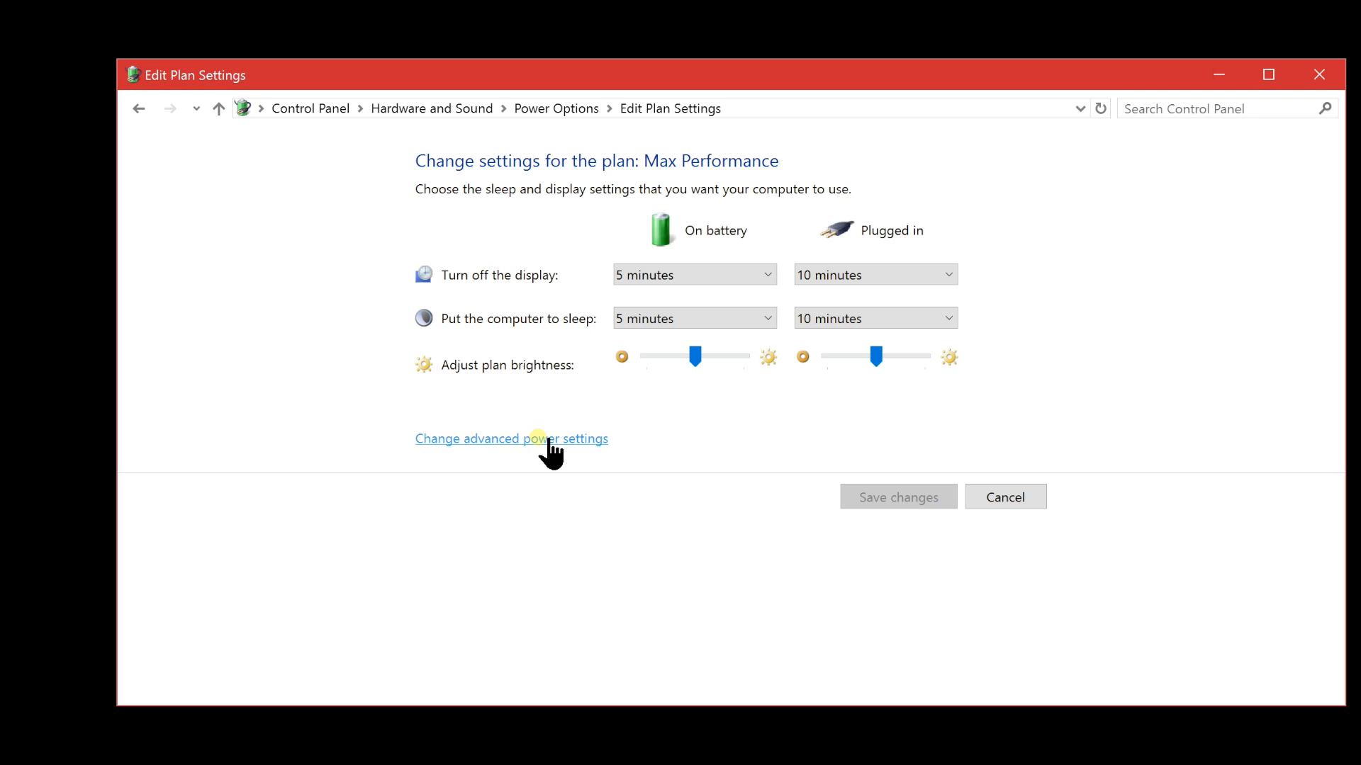
pyautogui.click(454, 420)
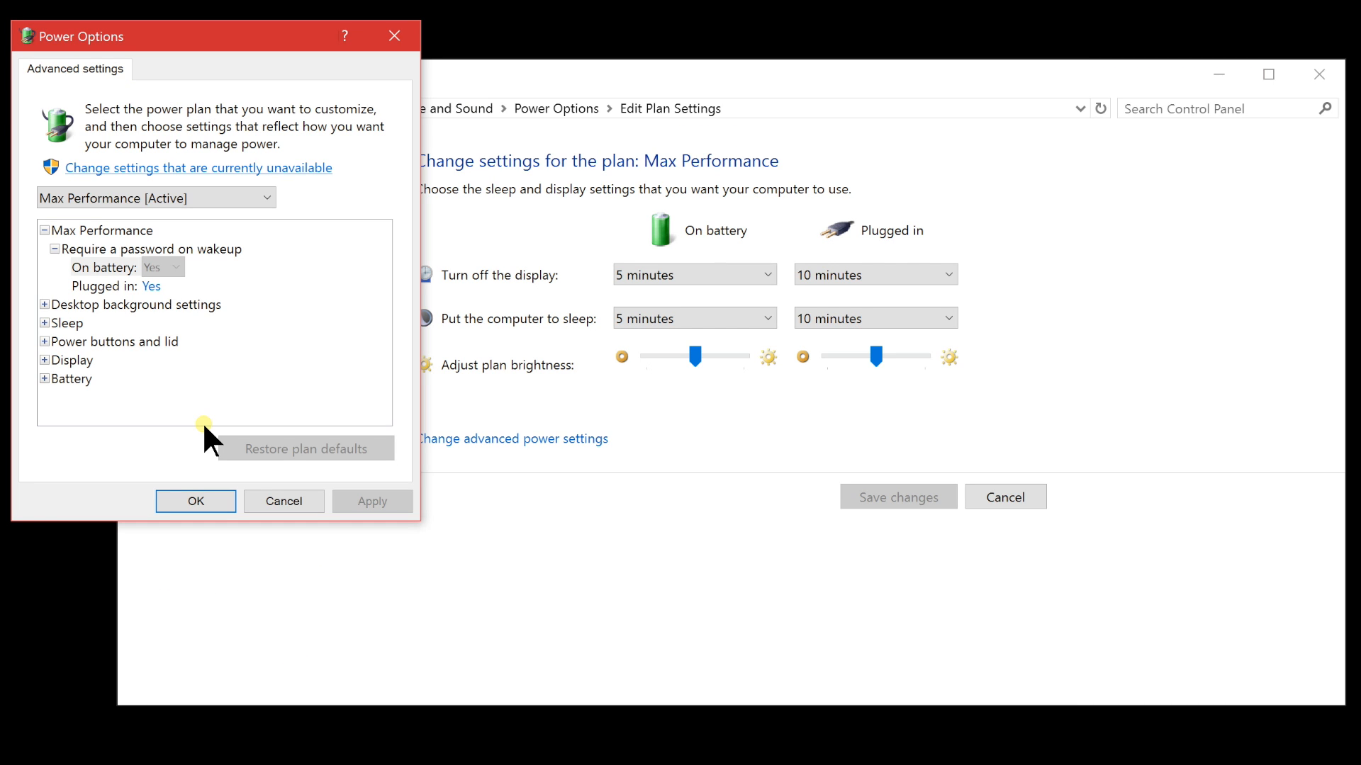
pyautogui.click(281, 501)
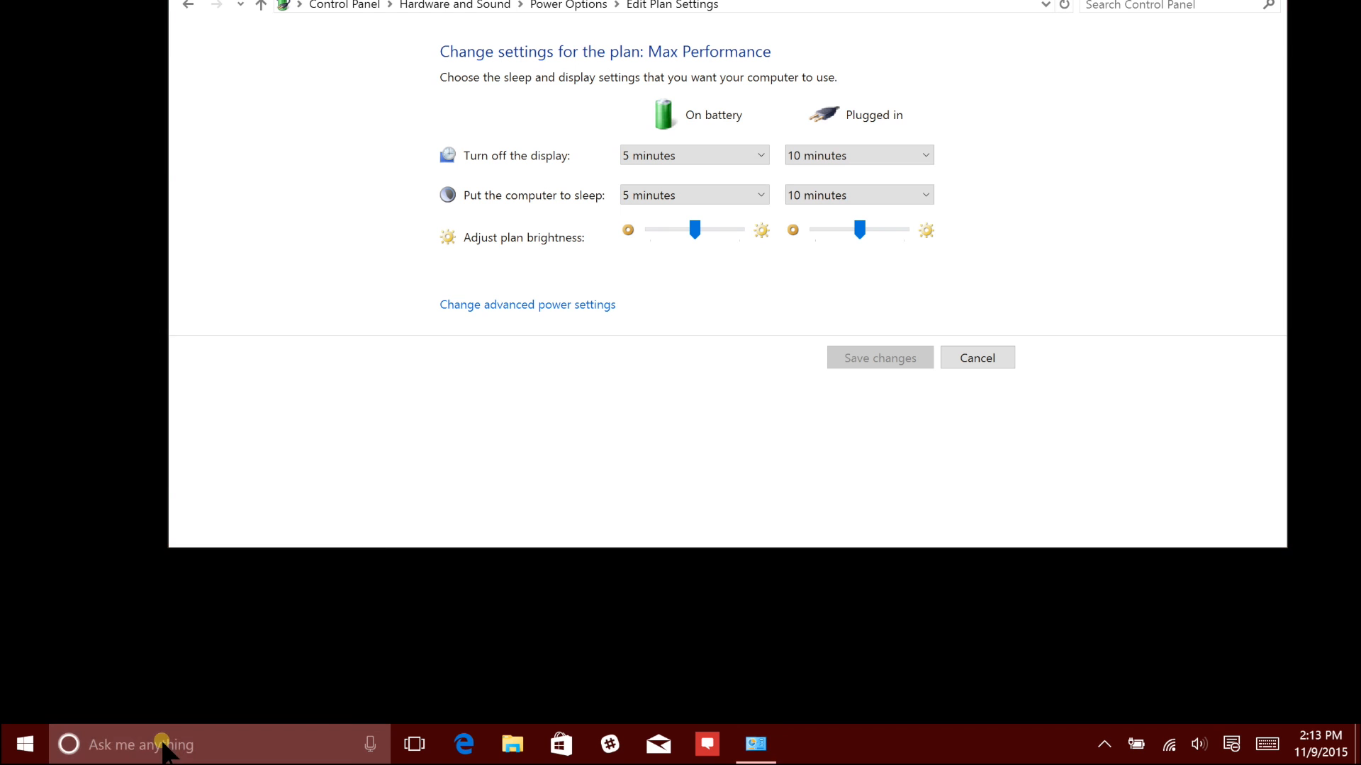
# Search for regedit and open the Registry Editor
pyautogui.click(163, 741)
pyautogui.write('reged')
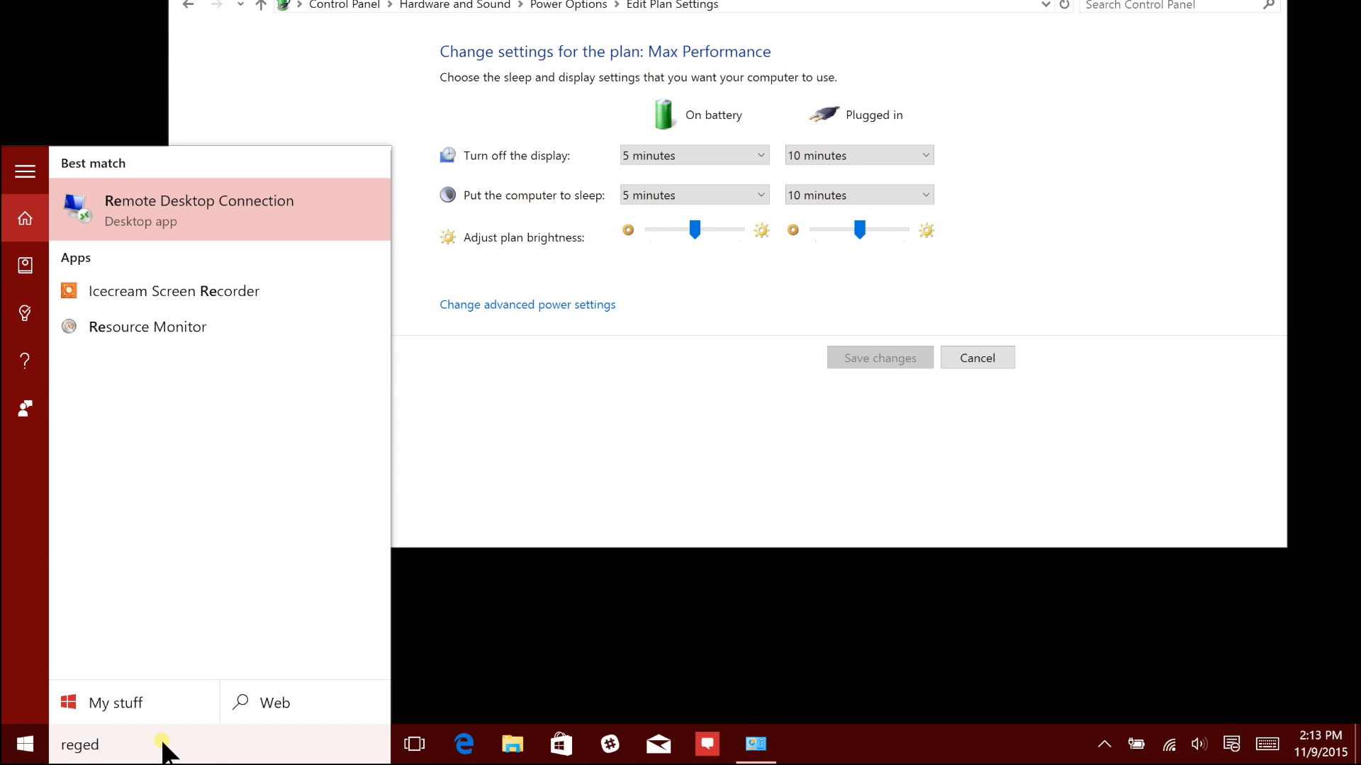
pyautogui.write('it')
pyautogui.press('Return')
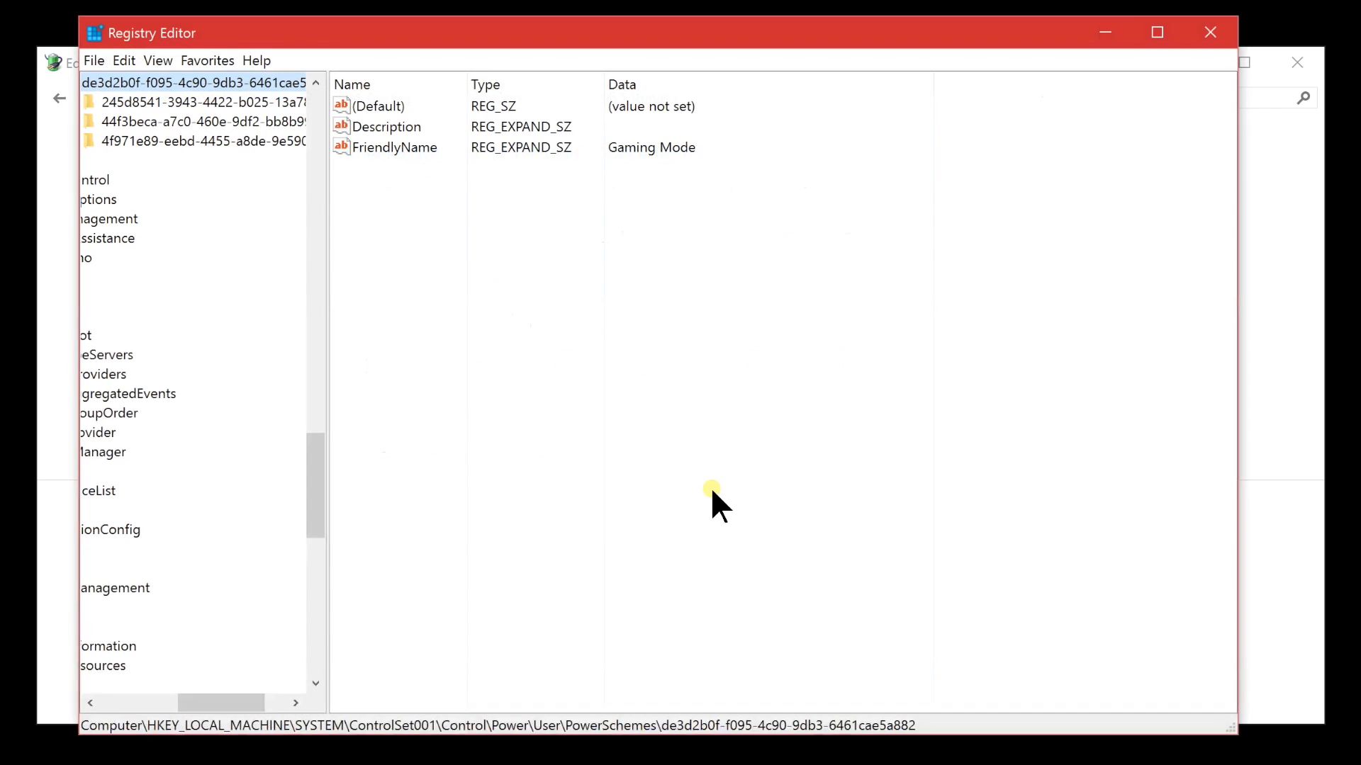
# Navigate the registry to HKEY_LOCAL_MACHINE\SYSTEM\ControlSet001\Control\Power
pyautogui.moveTo(311, 459); pyautogui.dragTo(319, 410)
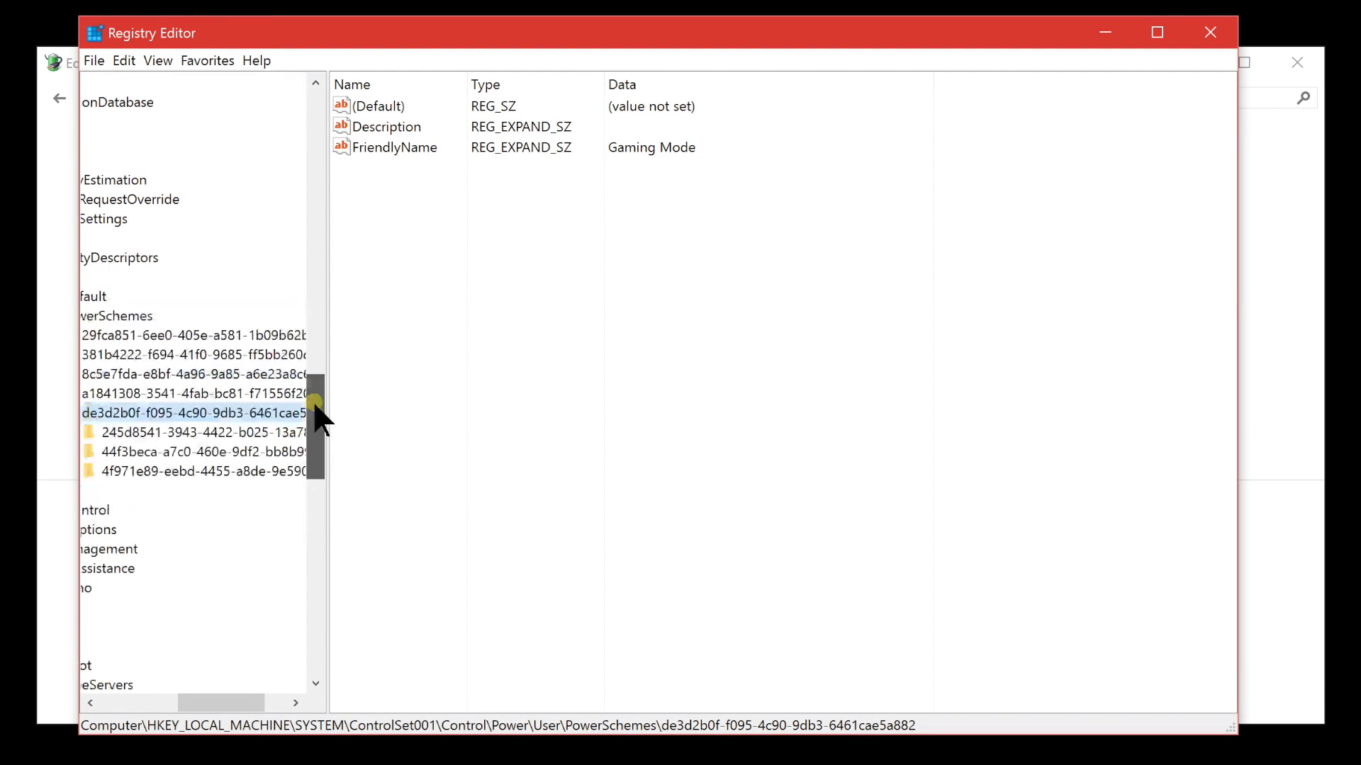
pyautogui.moveTo(220, 702); pyautogui.dragTo(131, 701)
pyautogui.moveTo(315, 402); pyautogui.dragTo(325, 83)
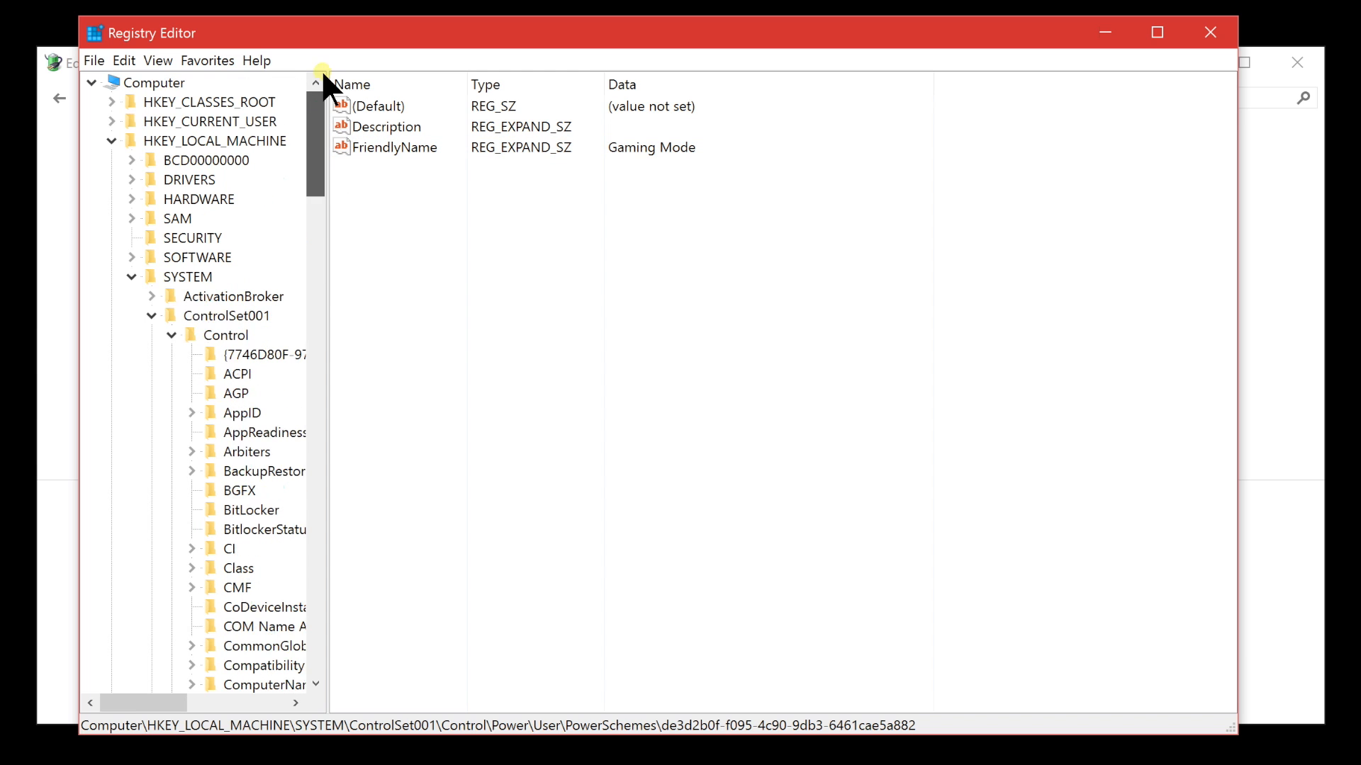
pyautogui.click(215, 141)
pyautogui.doubleClick(214, 141)
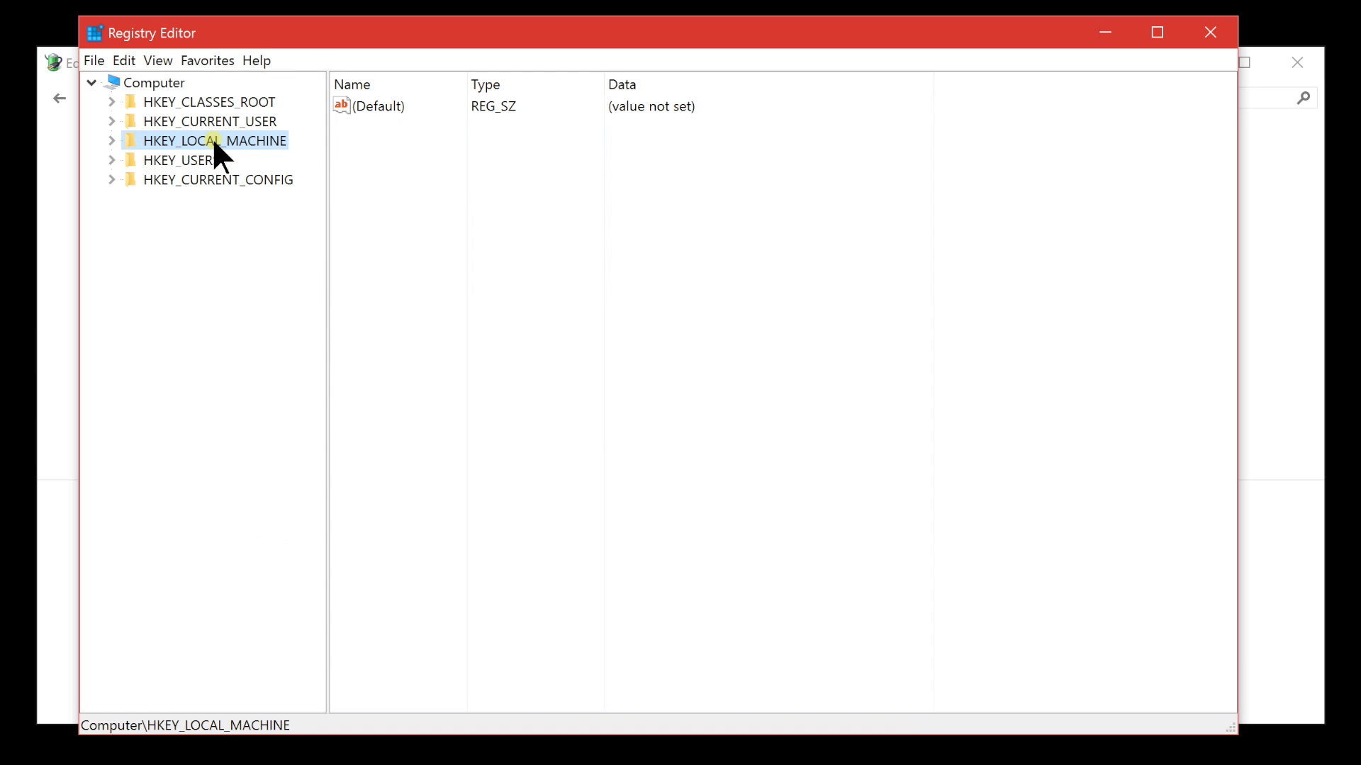
pyautogui.doubleClick(215, 141)
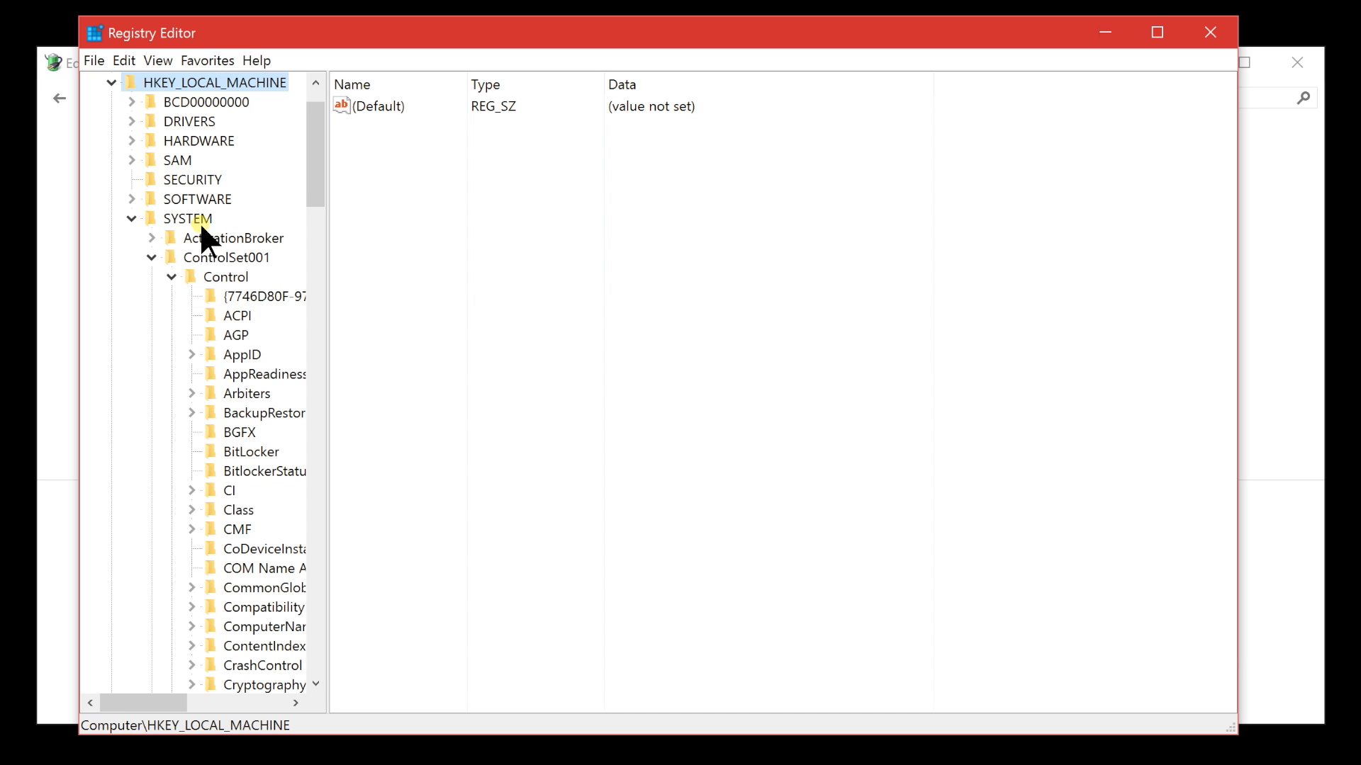
pyautogui.doubleClick(231, 276)
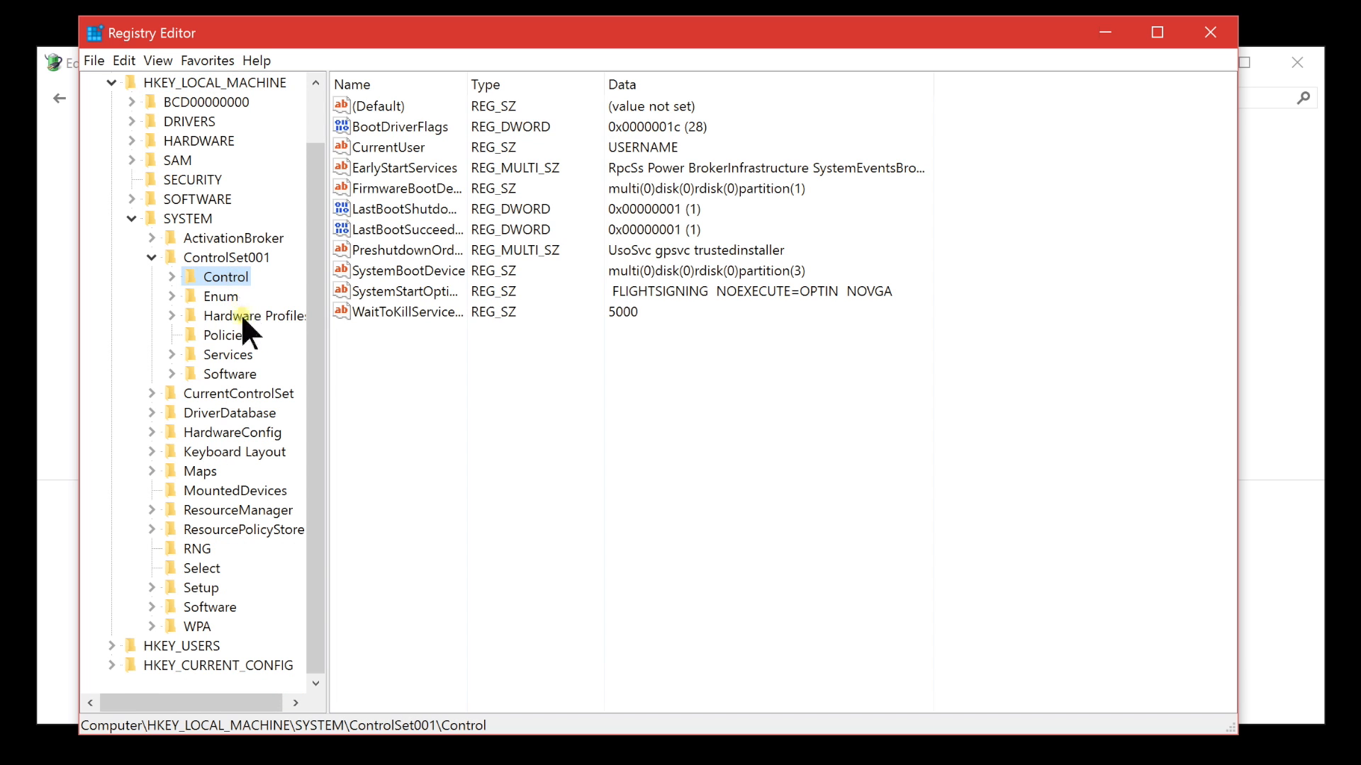
pyautogui.doubleClick(232, 274)
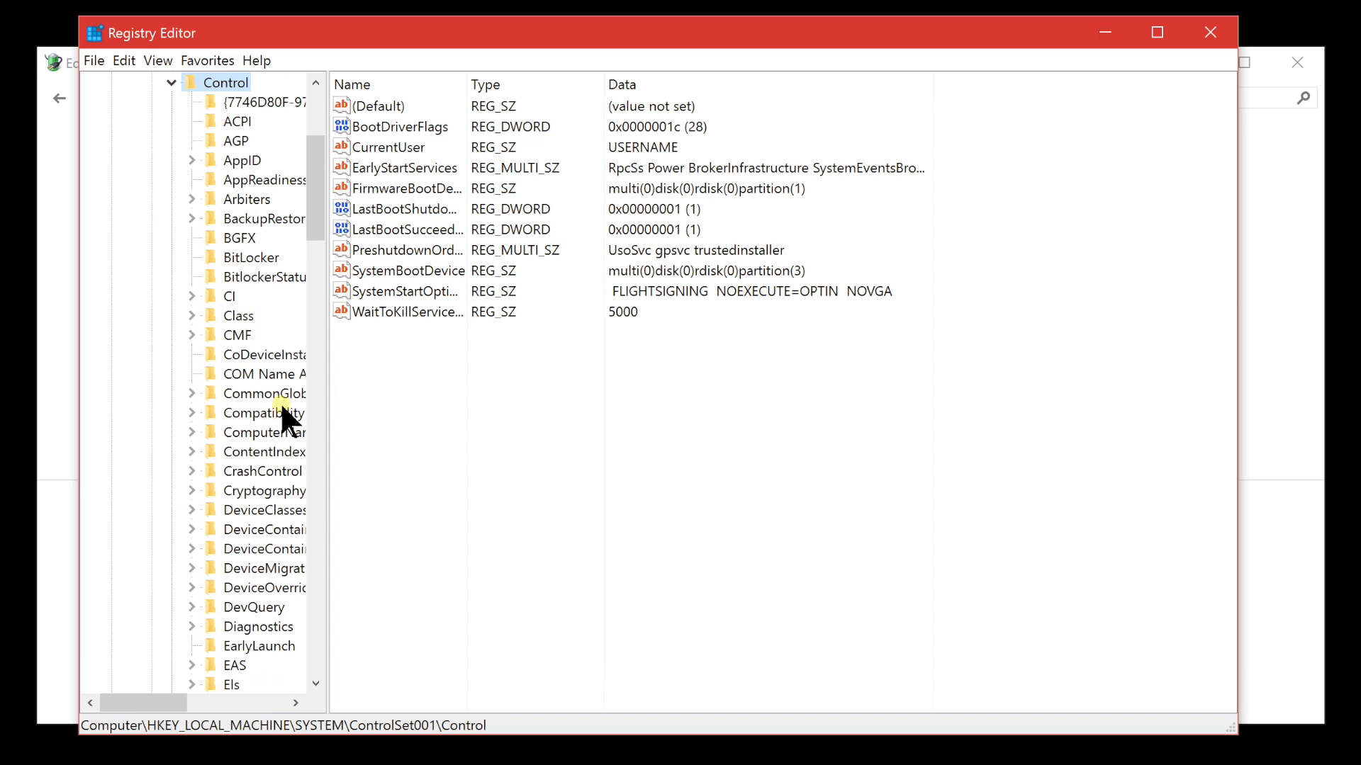
pyautogui.click(312, 489)
pyautogui.click(312, 489)
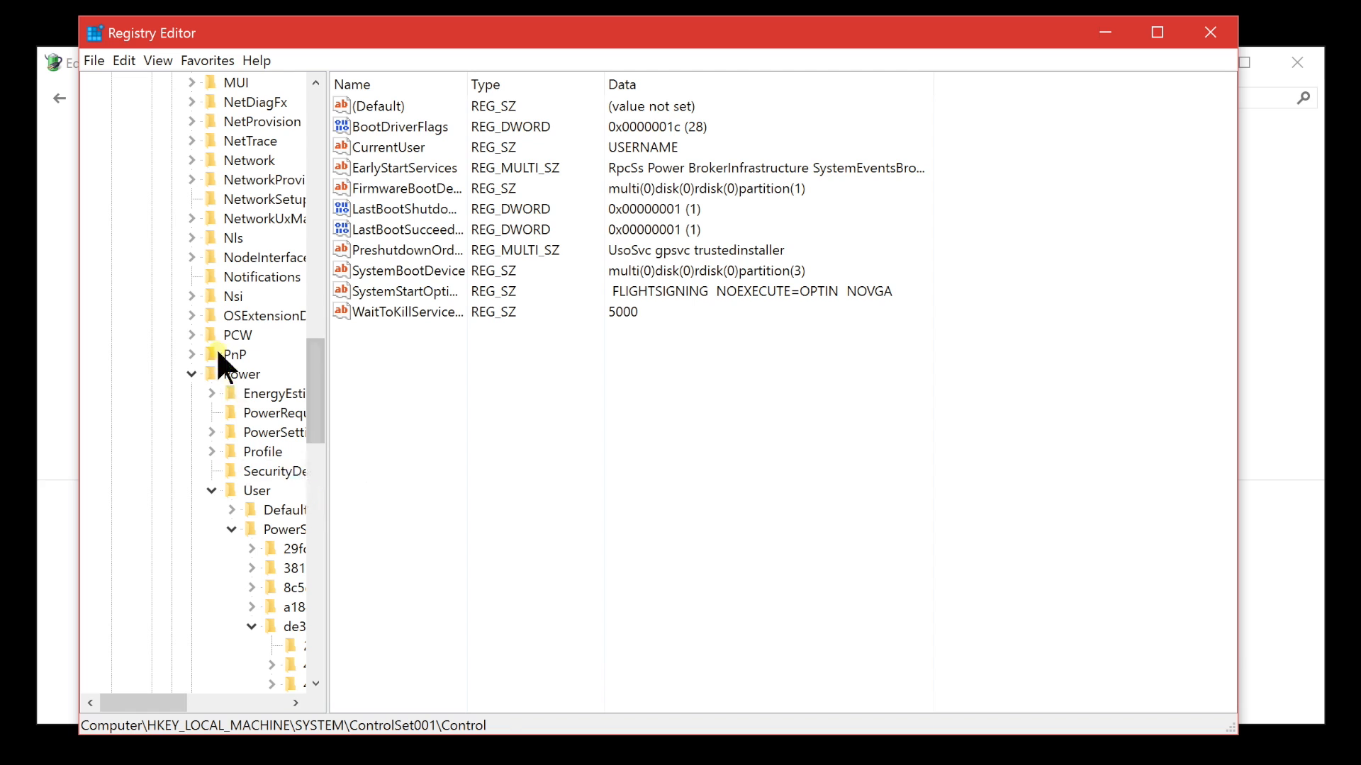
pyautogui.click(231, 358)
pyautogui.doubleClick(234, 374)
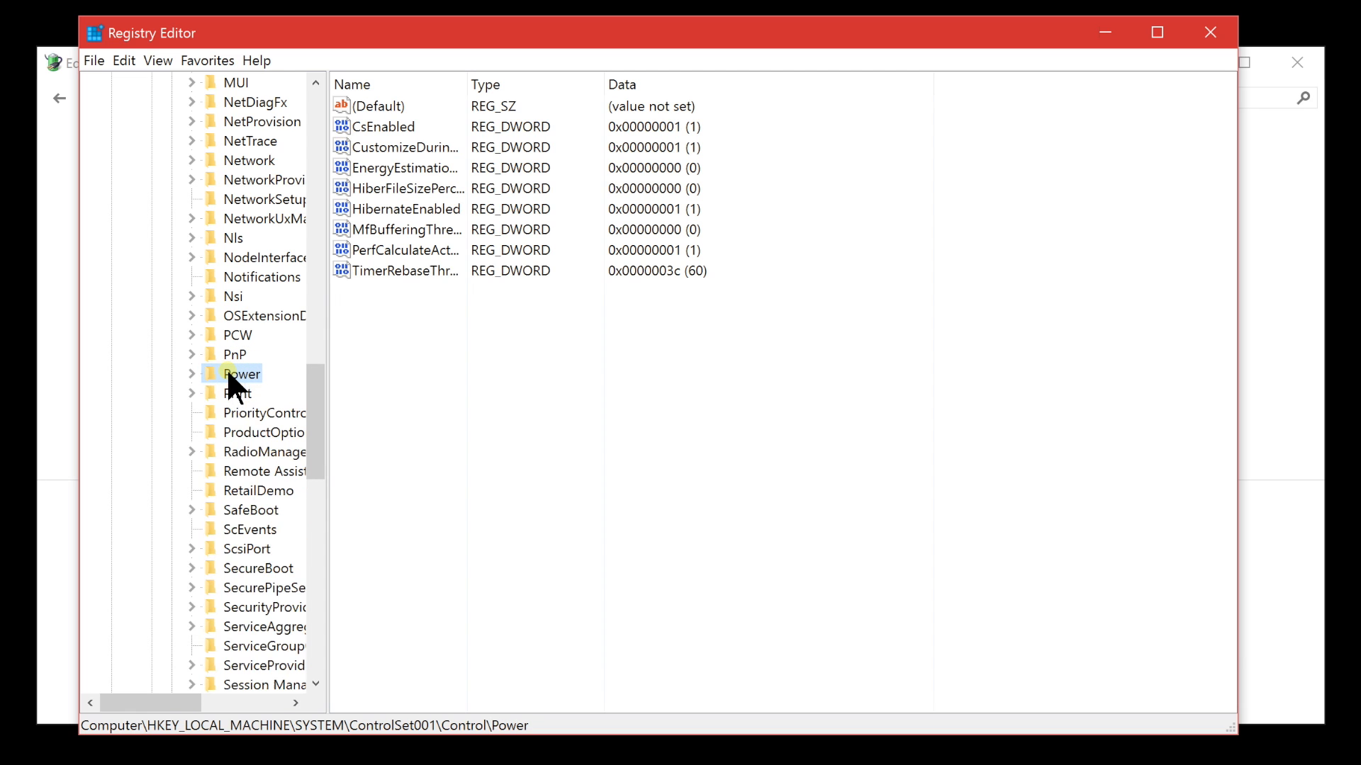
pyautogui.doubleClick(409, 125)
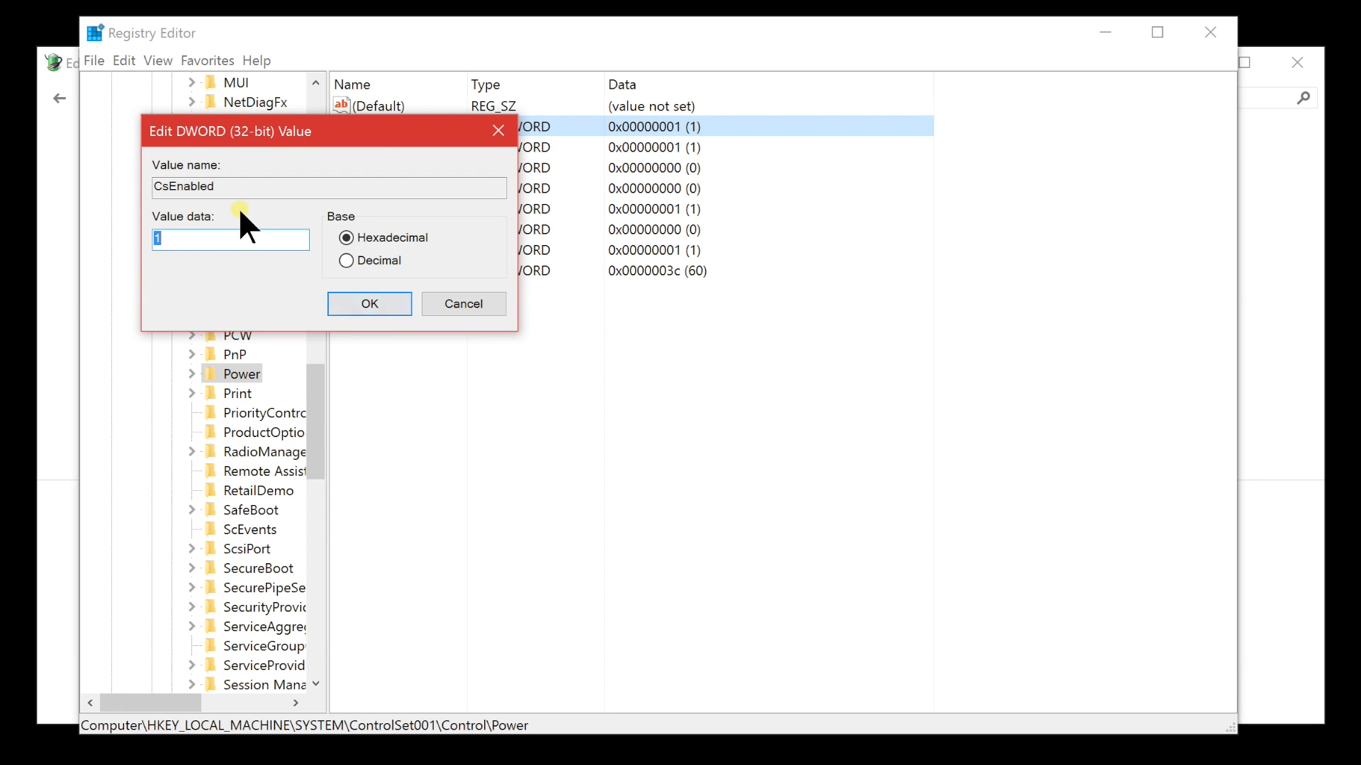
pyautogui.click(461, 304)
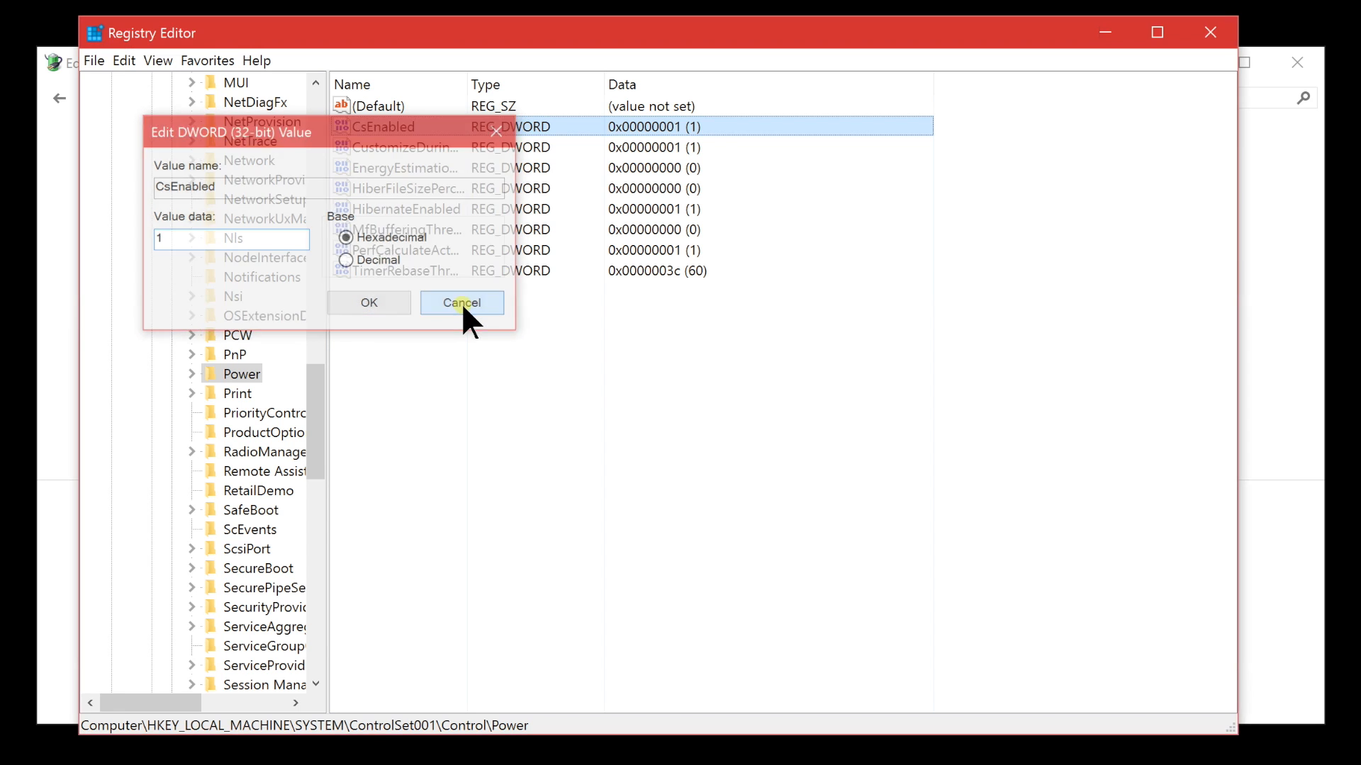
pyautogui.hotkey('ctrl', 'f')
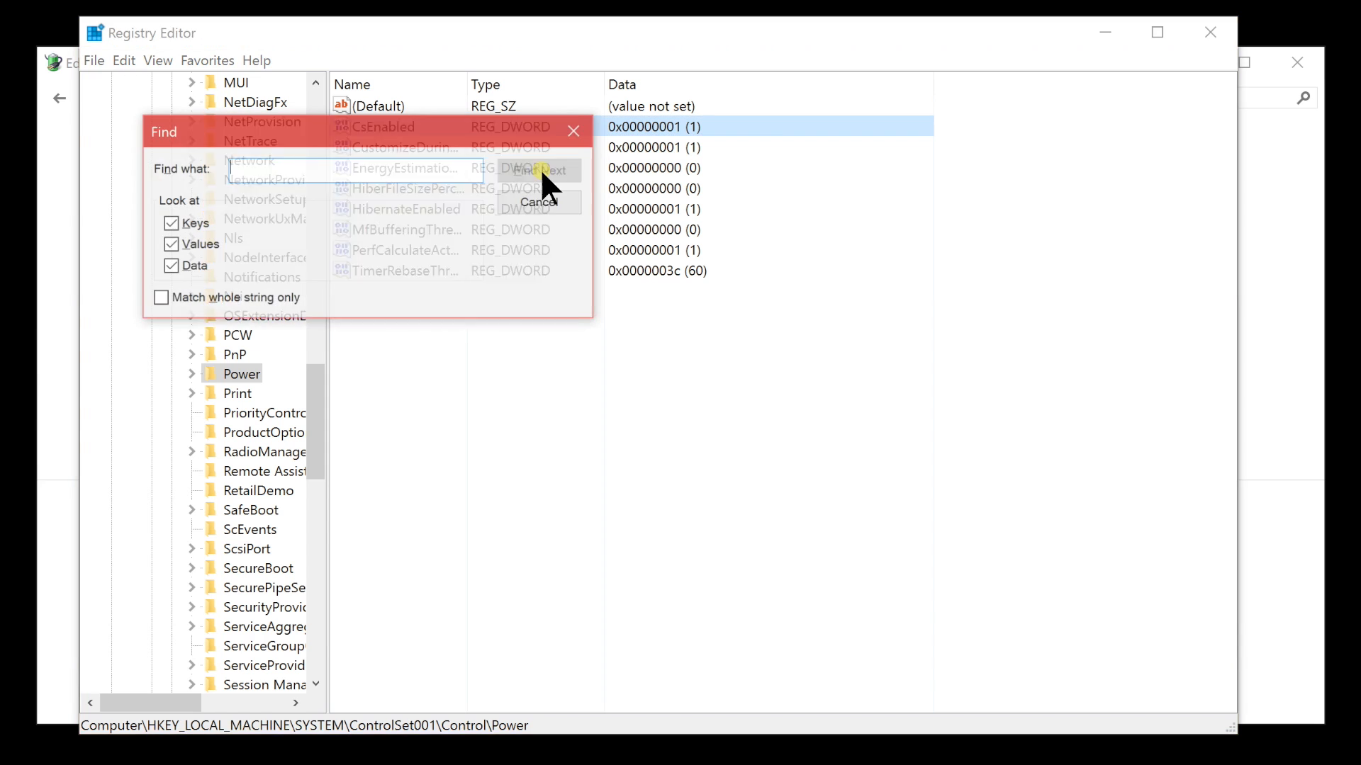
pyautogui.write('csenabled')
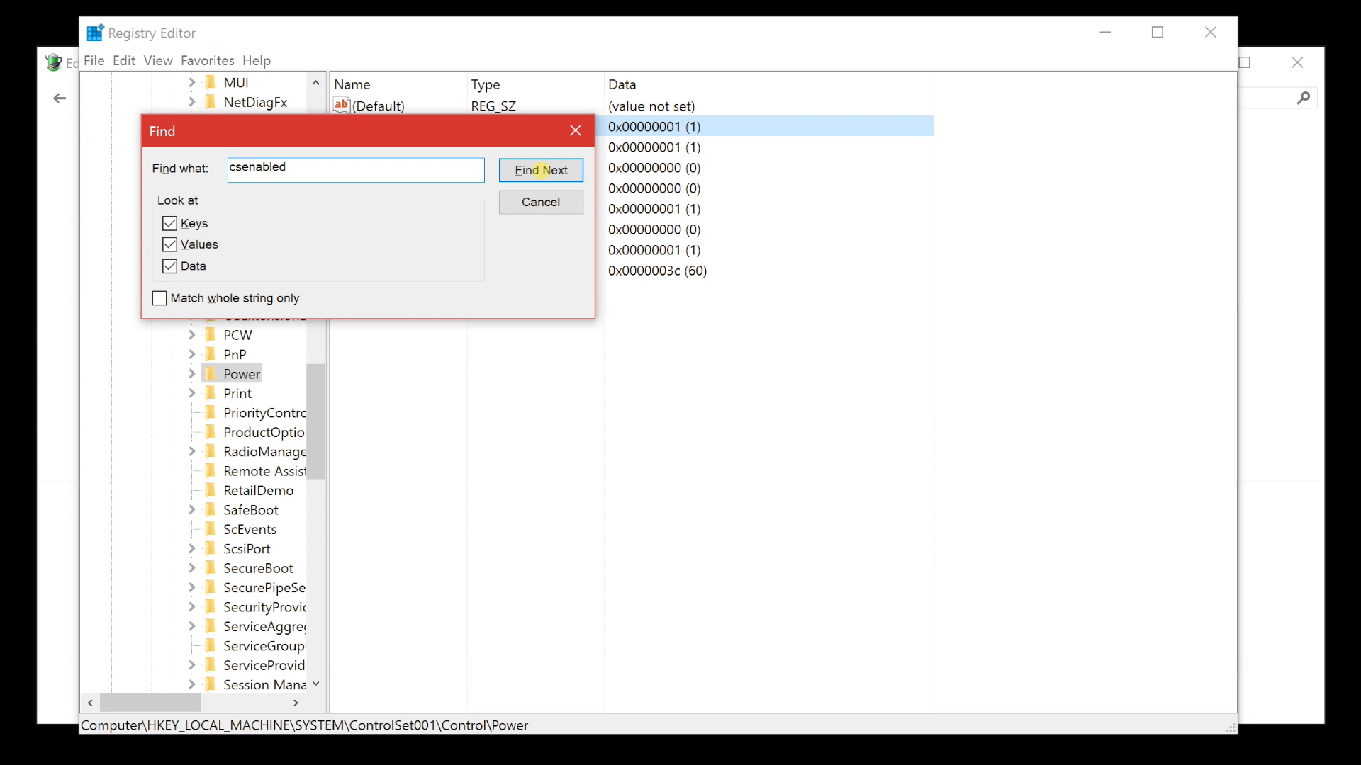
pyautogui.click(546, 209)
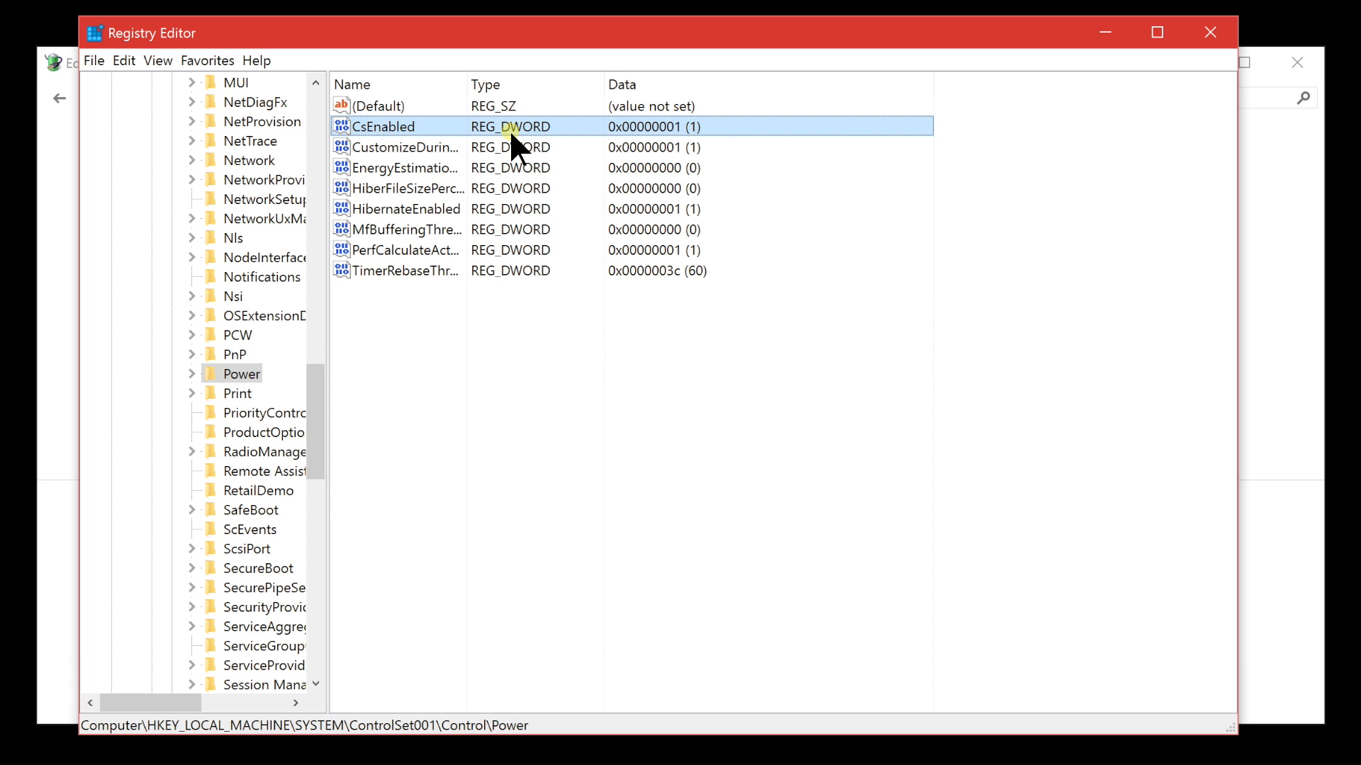
# Set the value data of the CsEnabled DWORD in the Power key to 0
pyautogui.doubleClick(430, 128)
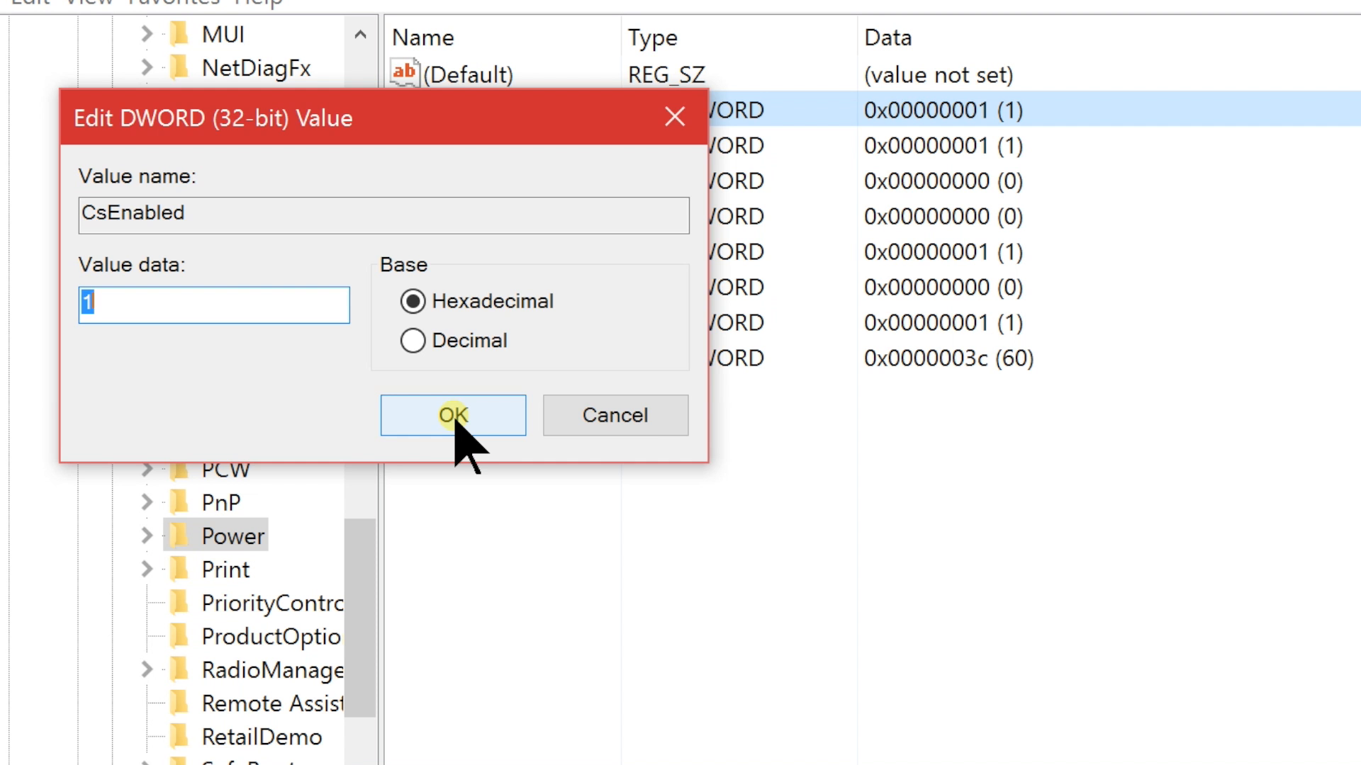
pyautogui.write('0')
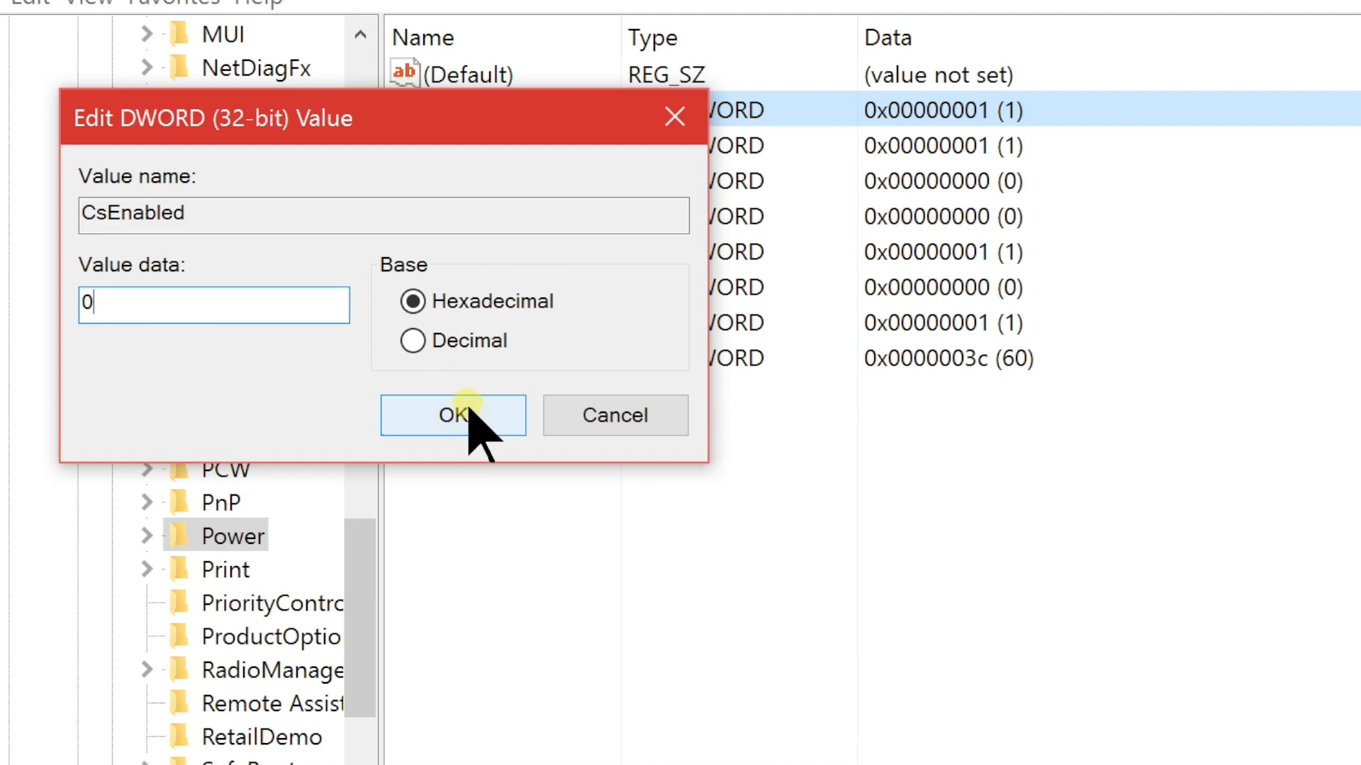
pyautogui.click(468, 411)
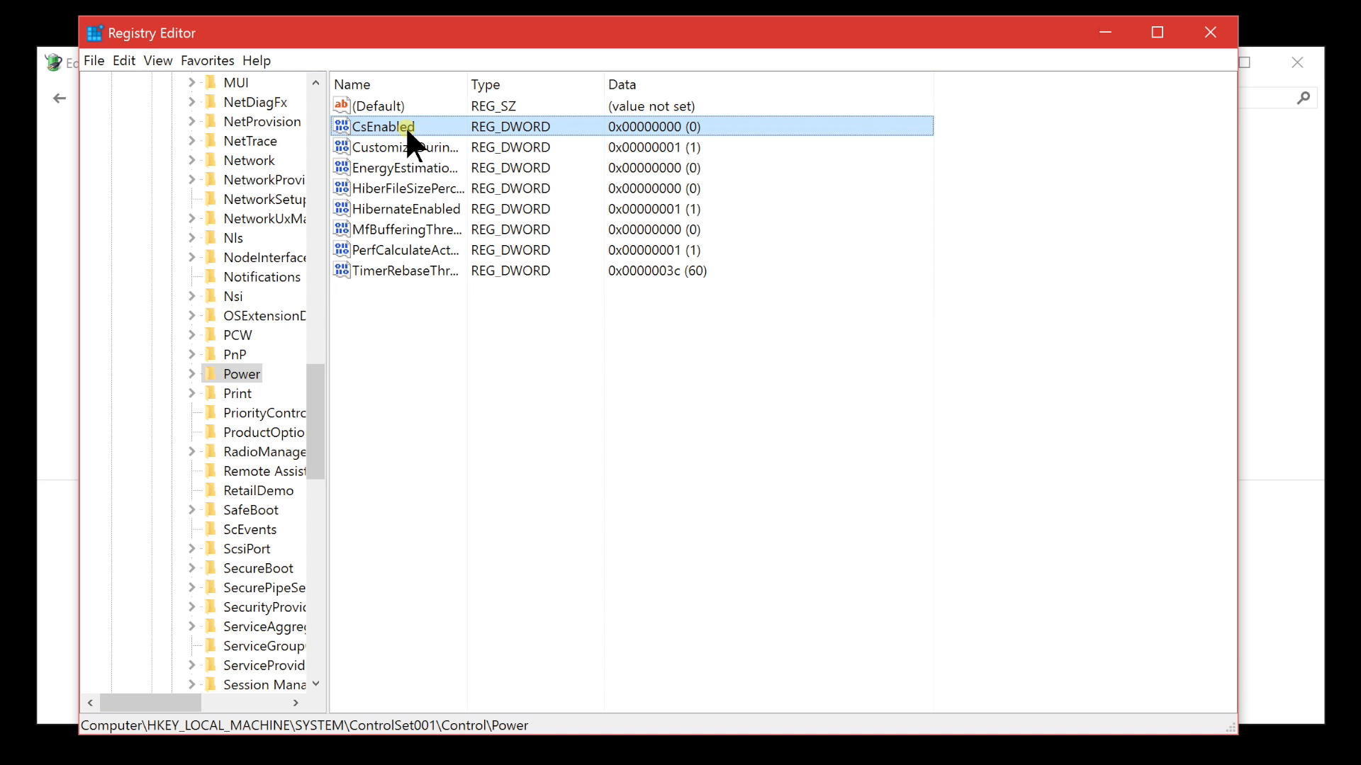
# Minimize the Registry Editor and bring up the computer's Restart option, leaving it without restarting
pyautogui.click(1105, 31)
pyautogui.click(122, 750)
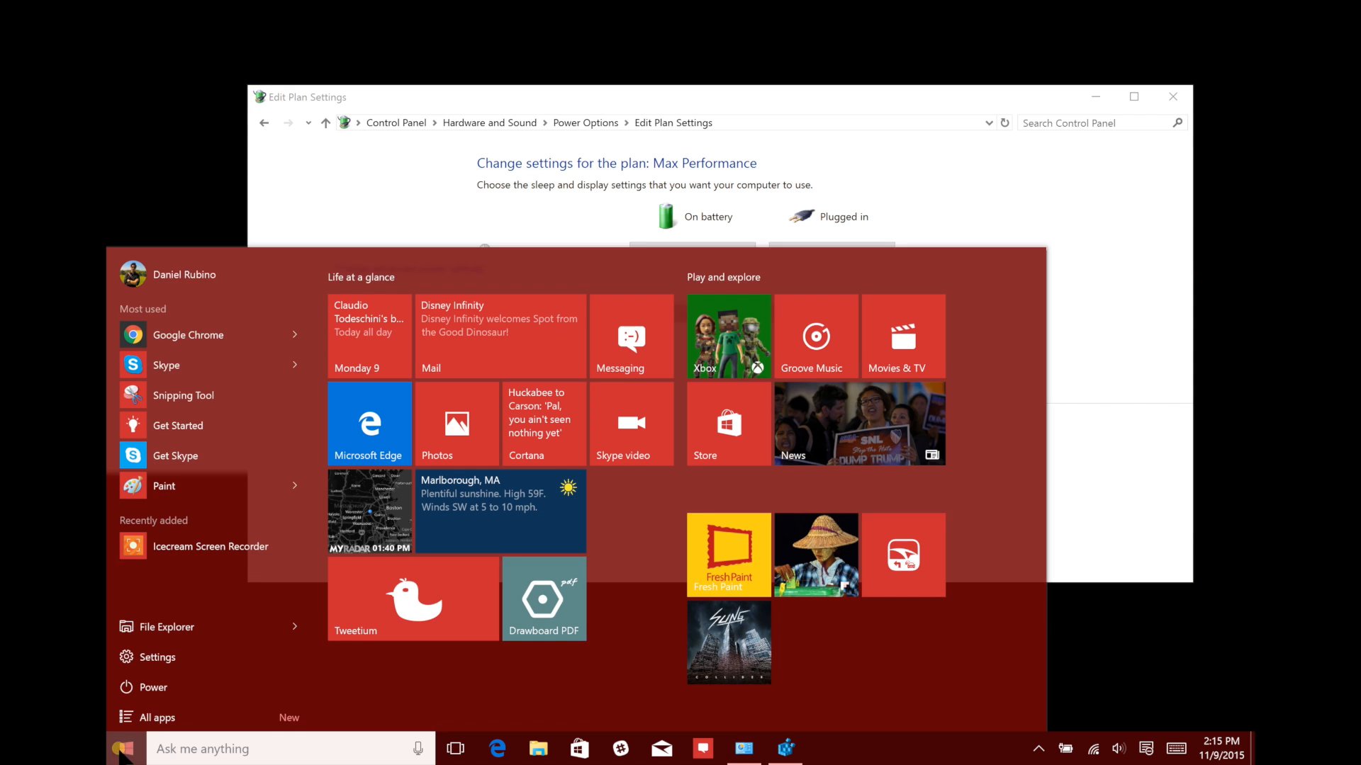
pyautogui.click(189, 684)
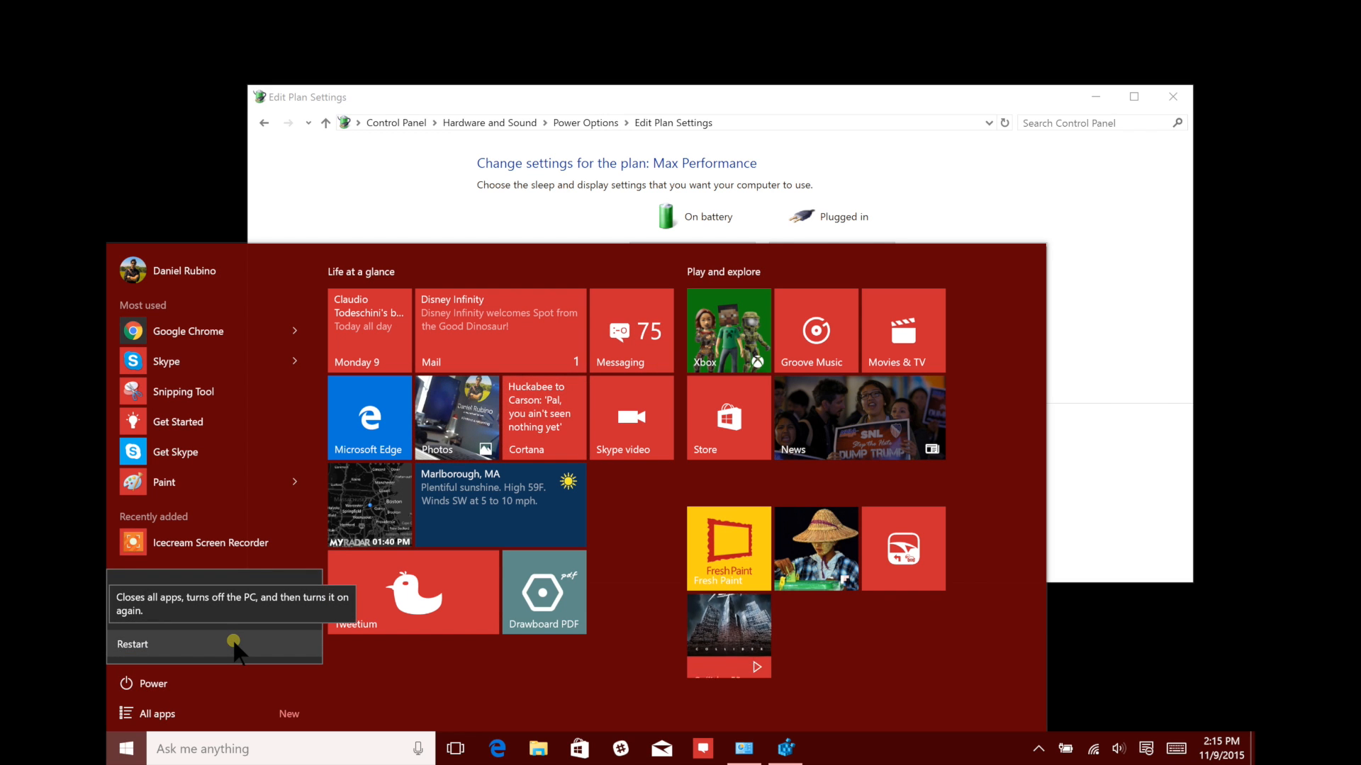
pyautogui.click(1120, 333)
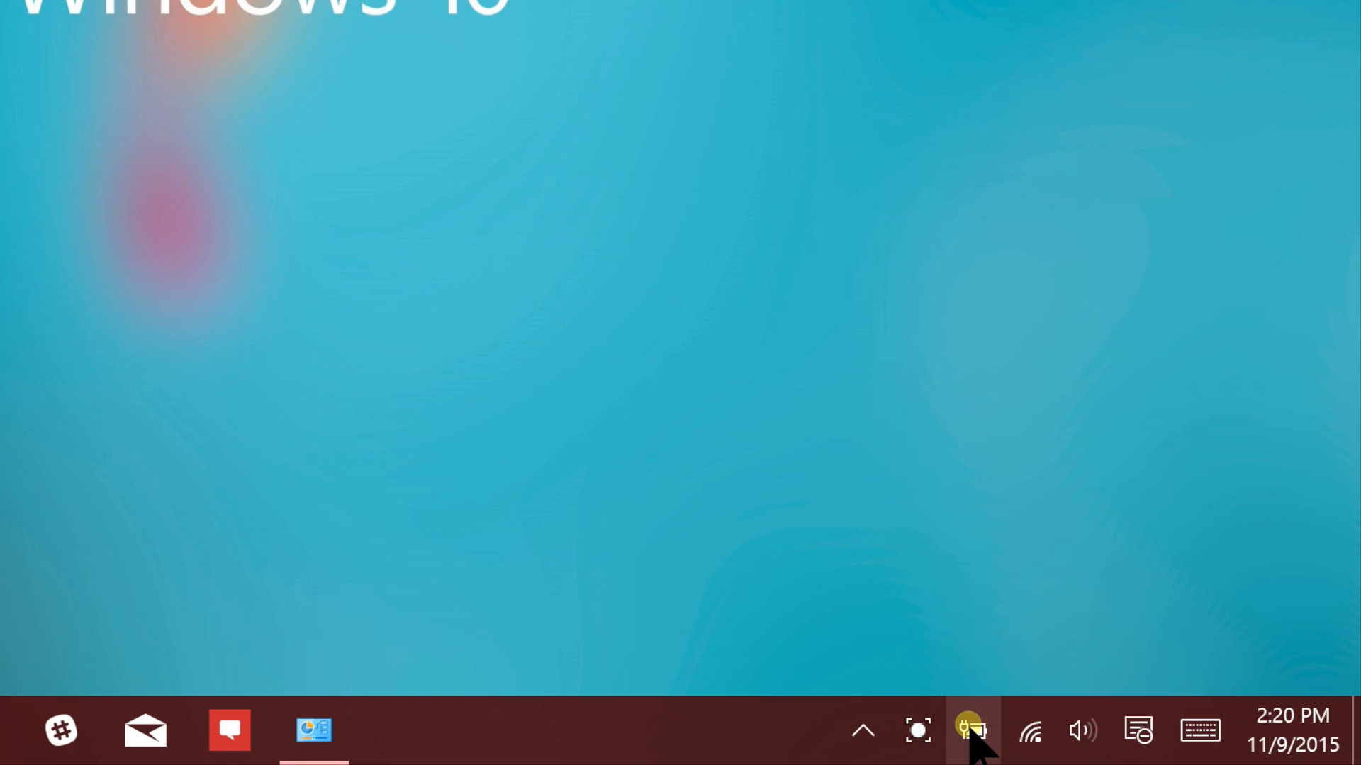
# Reopen Power Options and open the advanced power settings of the Max Performance plan
pyautogui.rightClick(971, 731)
pyautogui.click(1036, 674)
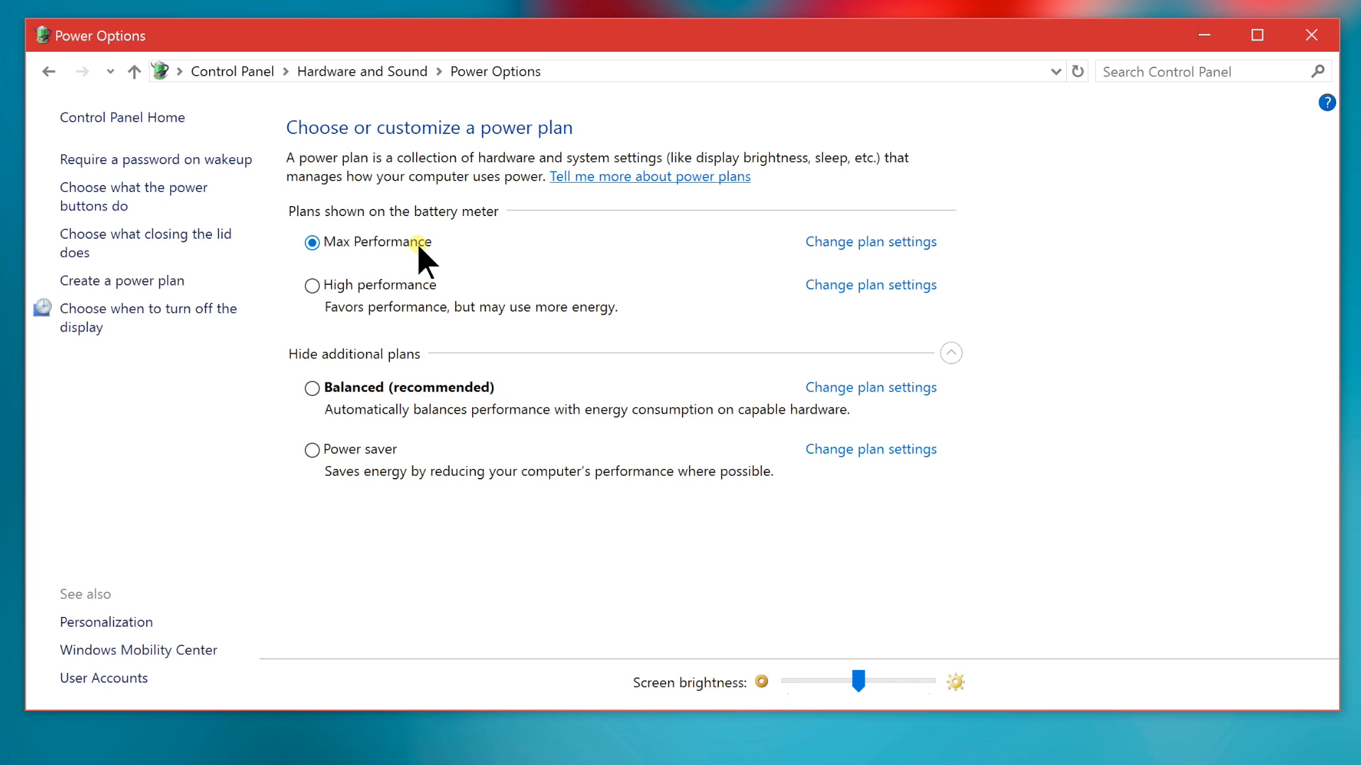
pyautogui.click(889, 245)
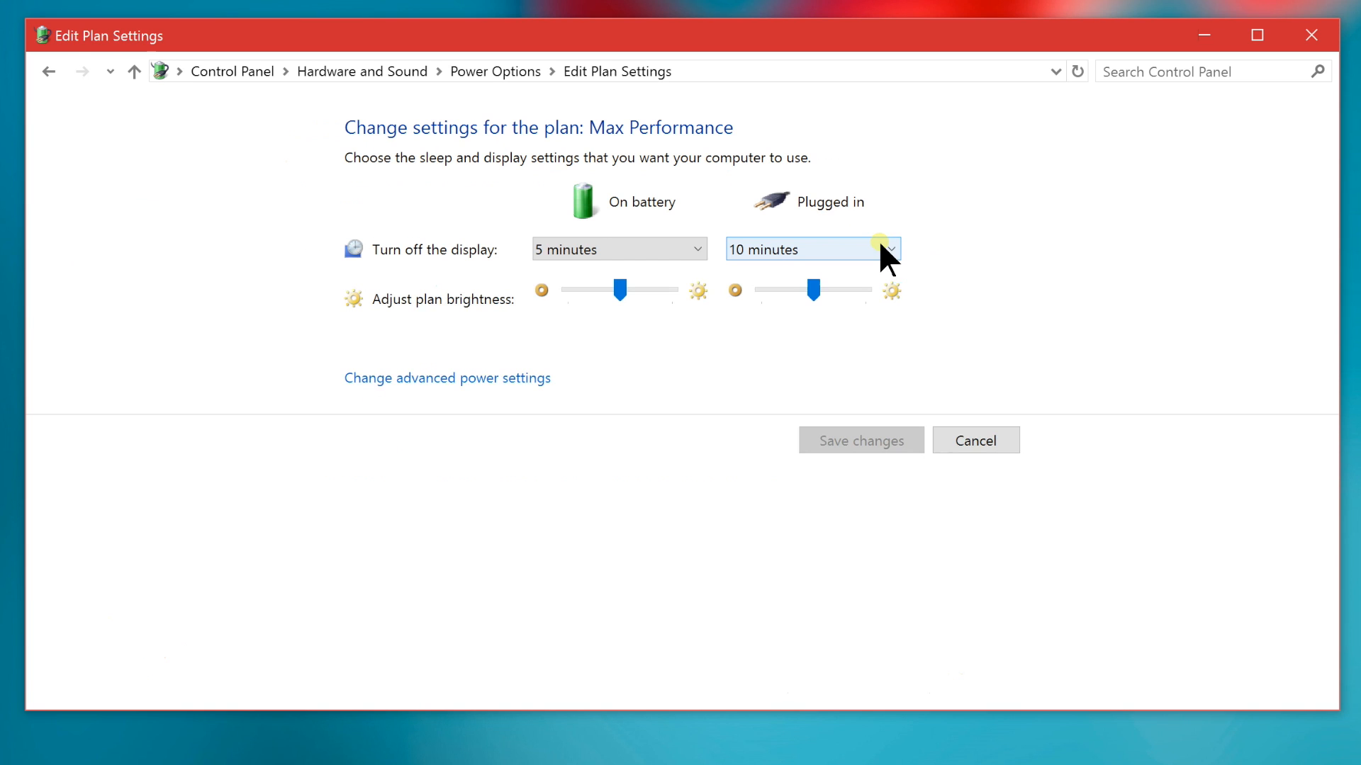
pyautogui.click(510, 381)
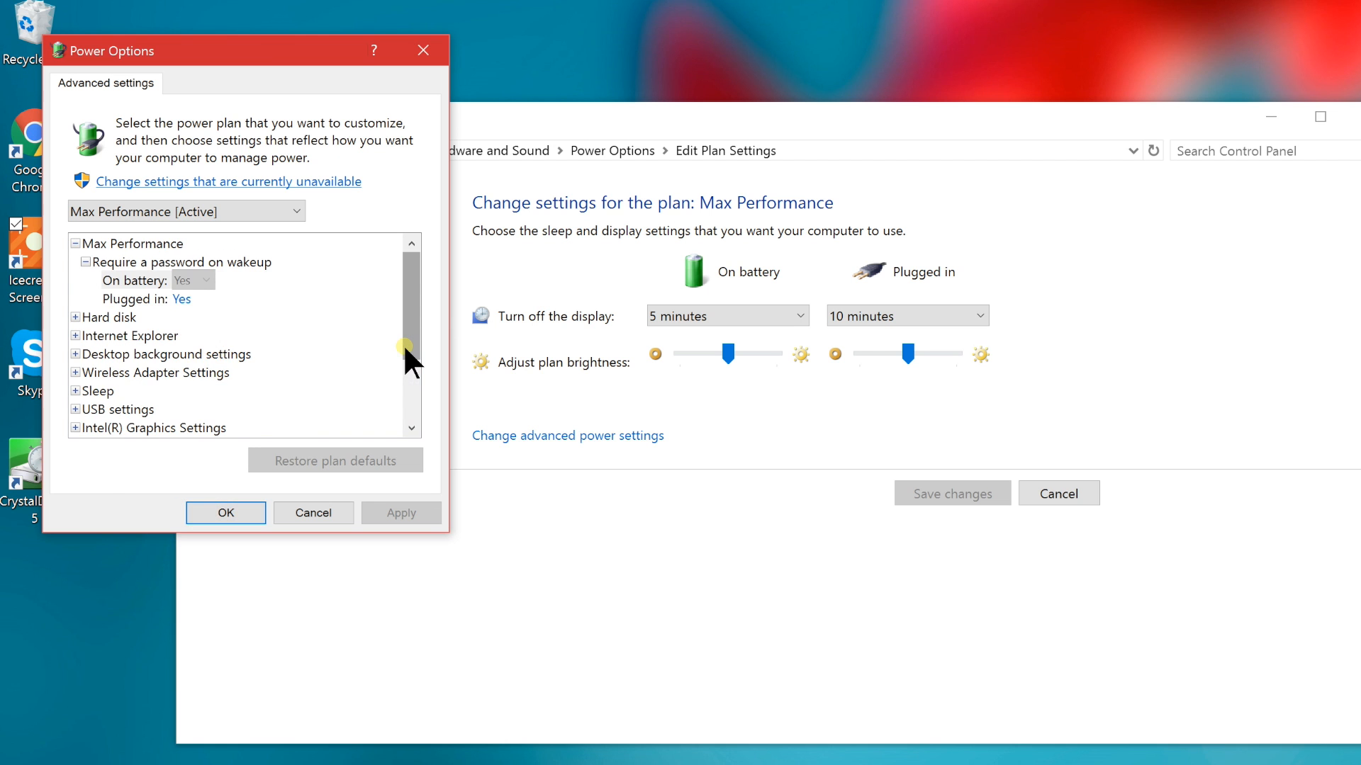
# Set the Intel(R) Graphics Power Plan of Max Performance to Maximum Performance both on battery and plugged in
pyautogui.moveTo(410, 342); pyautogui.dragTo(405, 414)
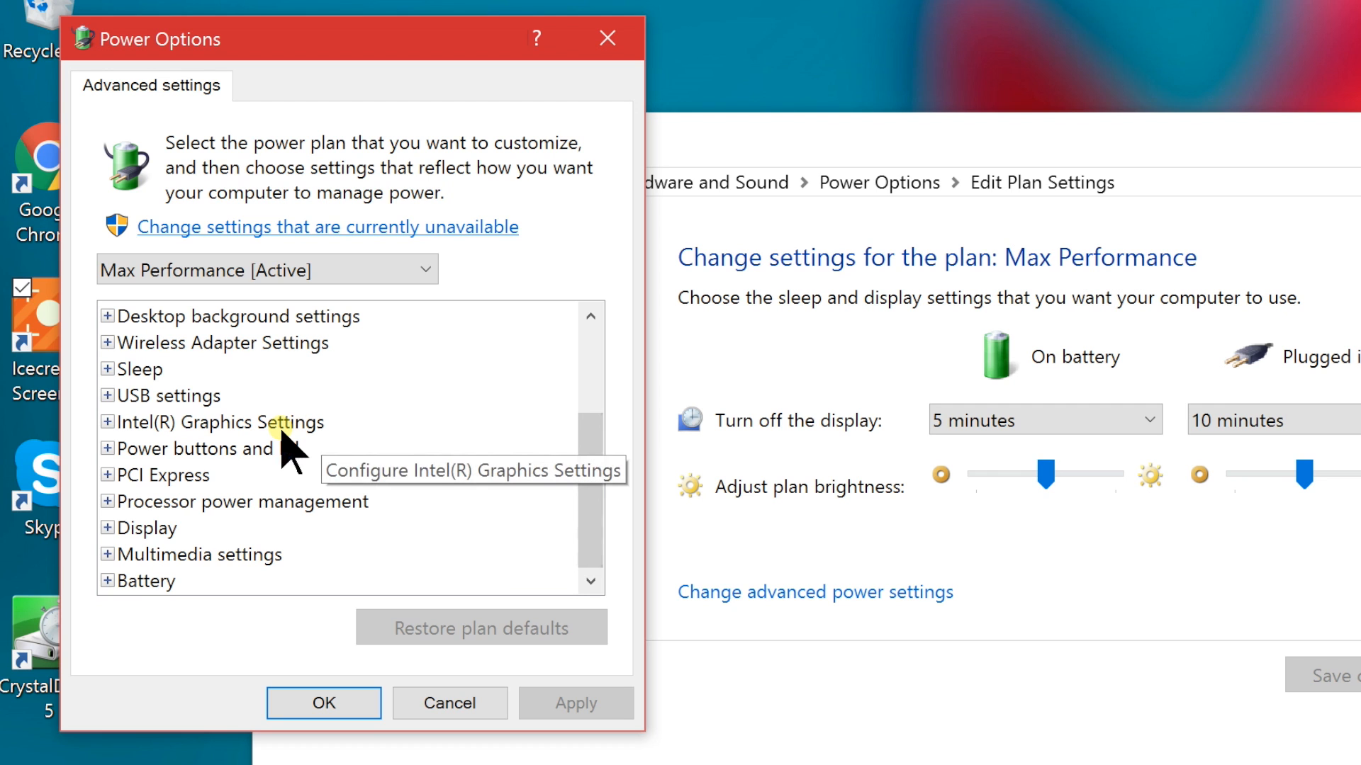
pyautogui.doubleClick(282, 425)
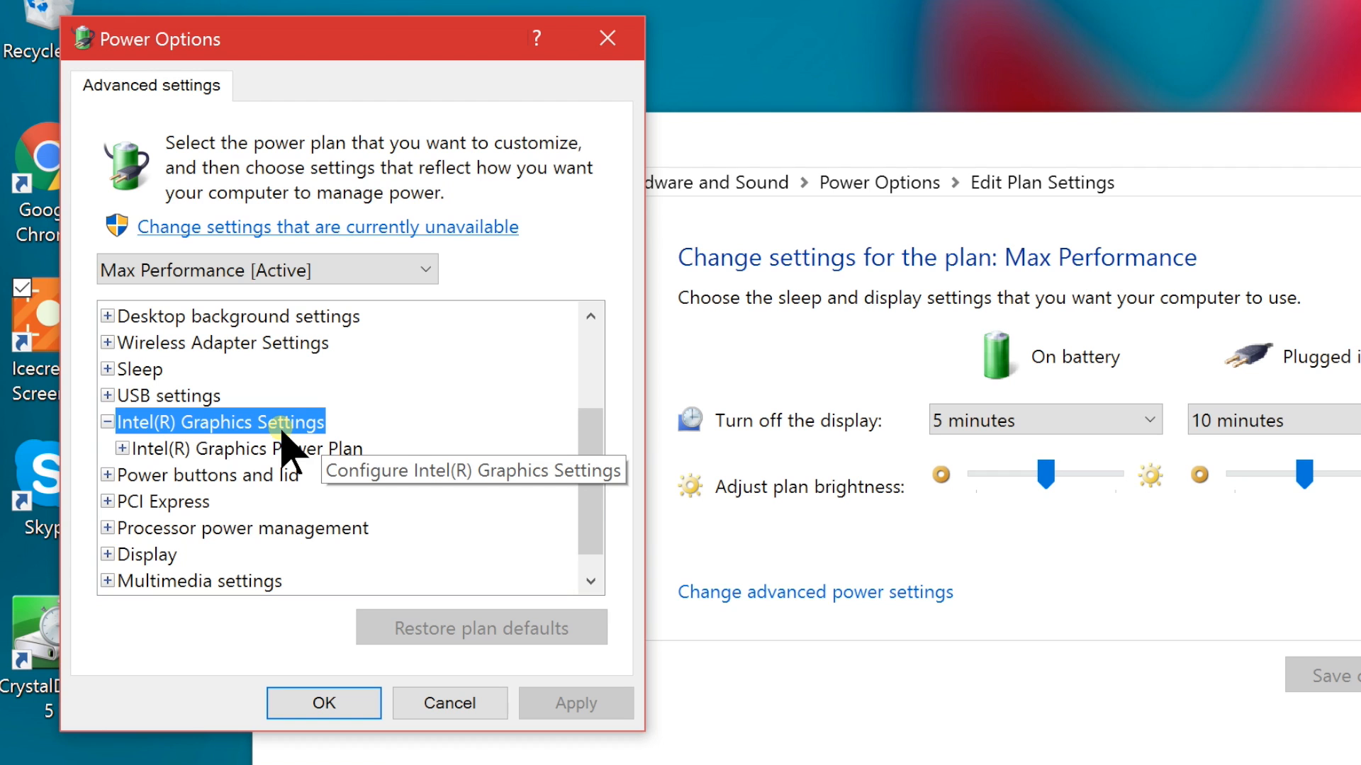
pyautogui.doubleClick(279, 452)
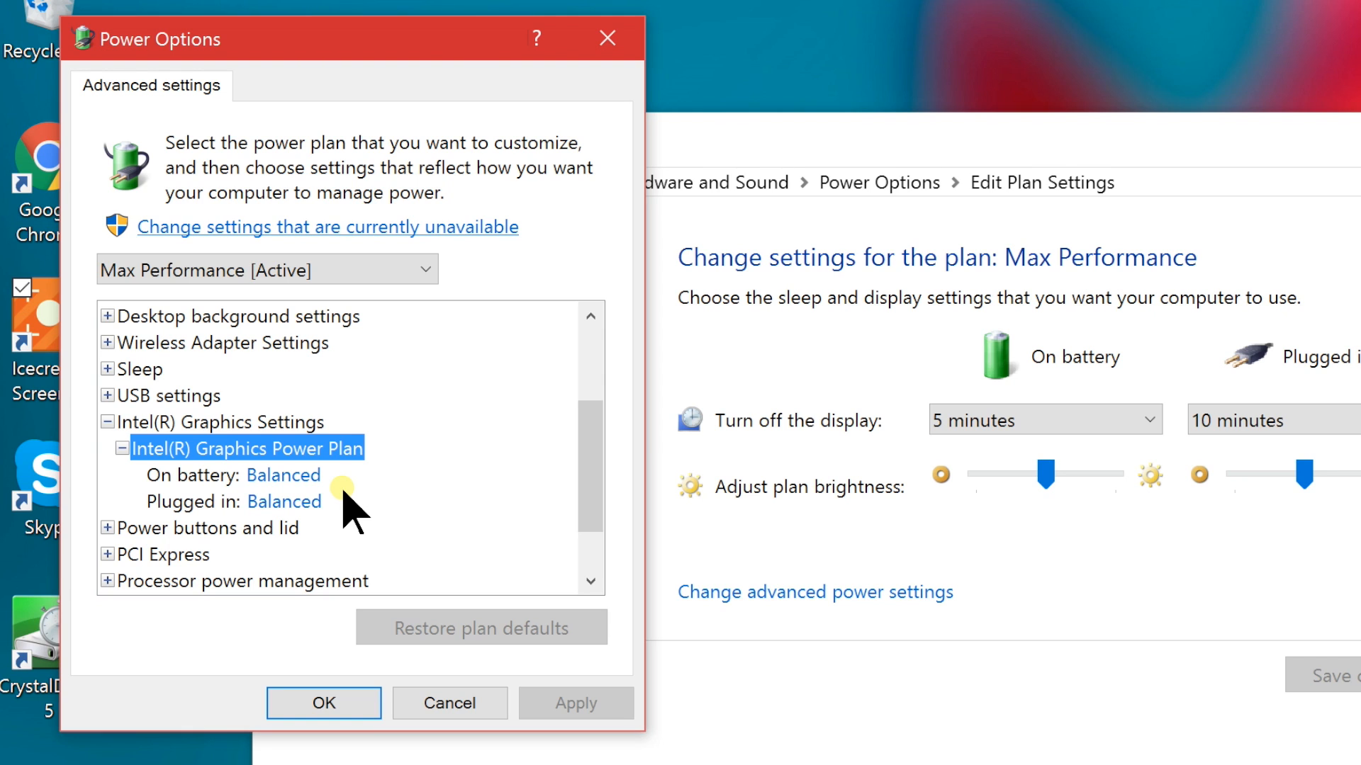
pyautogui.click(317, 477)
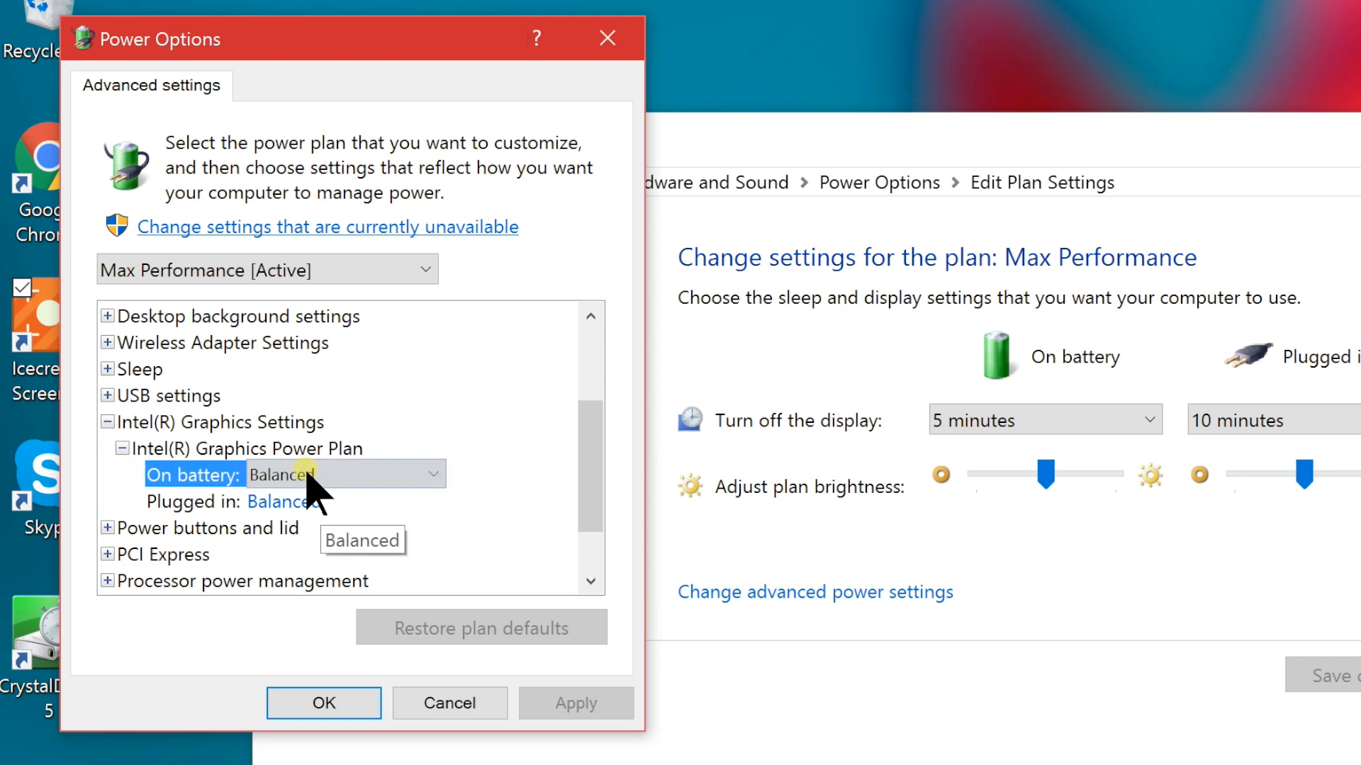
pyautogui.click(432, 475)
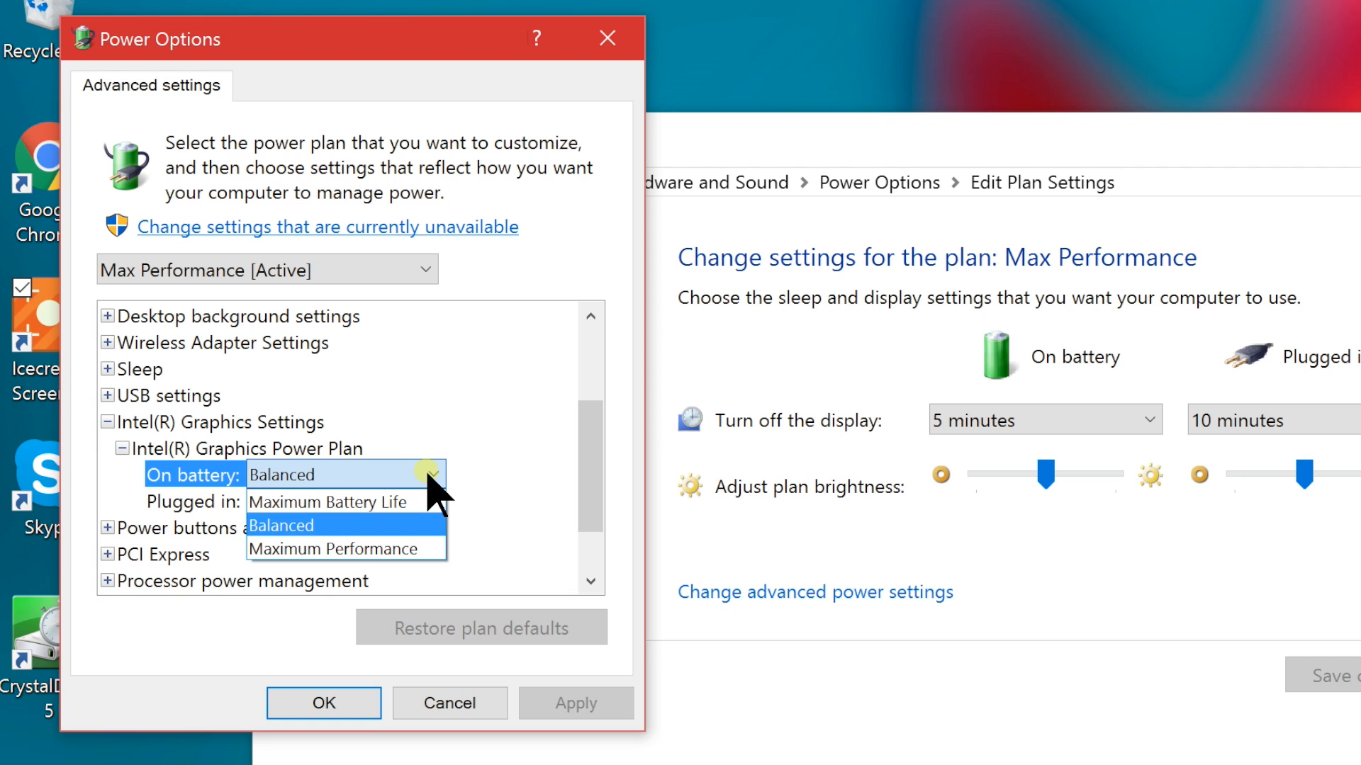
pyautogui.click(397, 550)
pyautogui.click(312, 505)
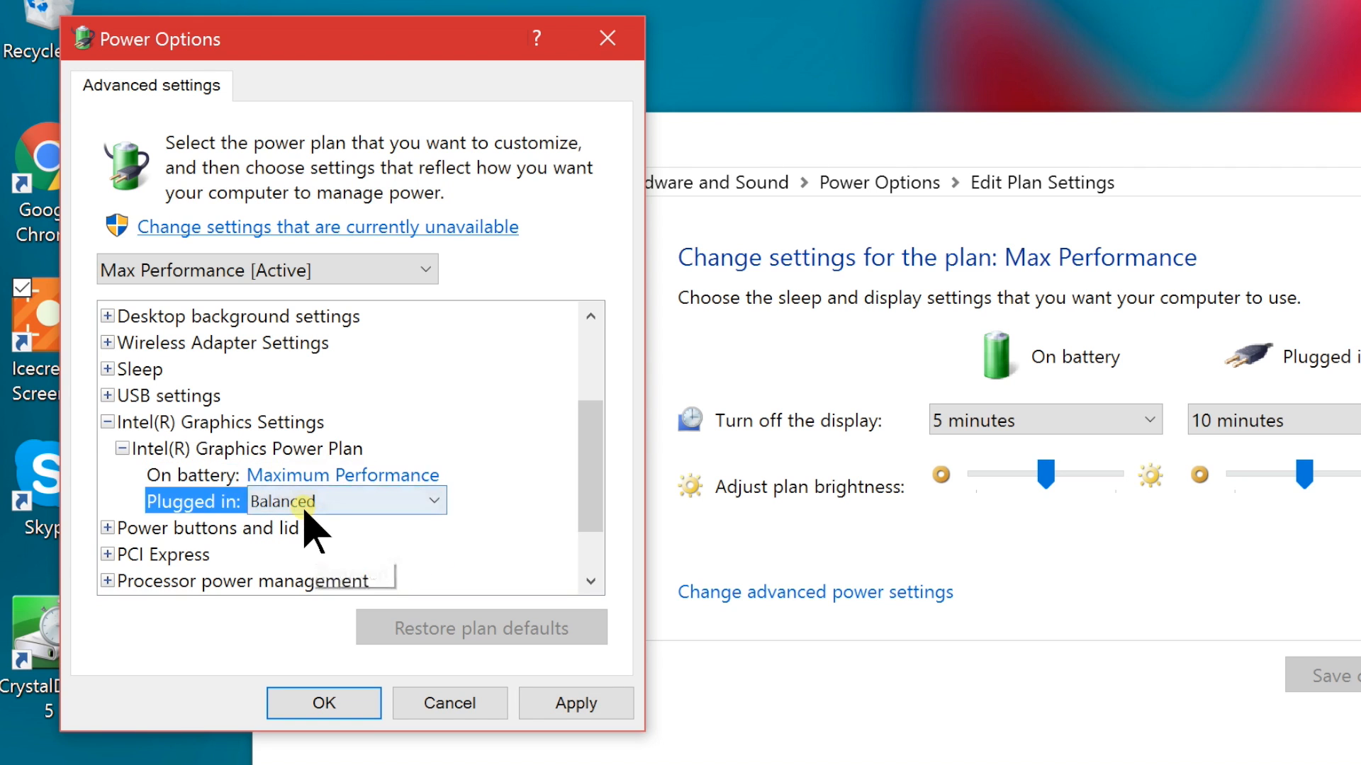
pyautogui.click(434, 502)
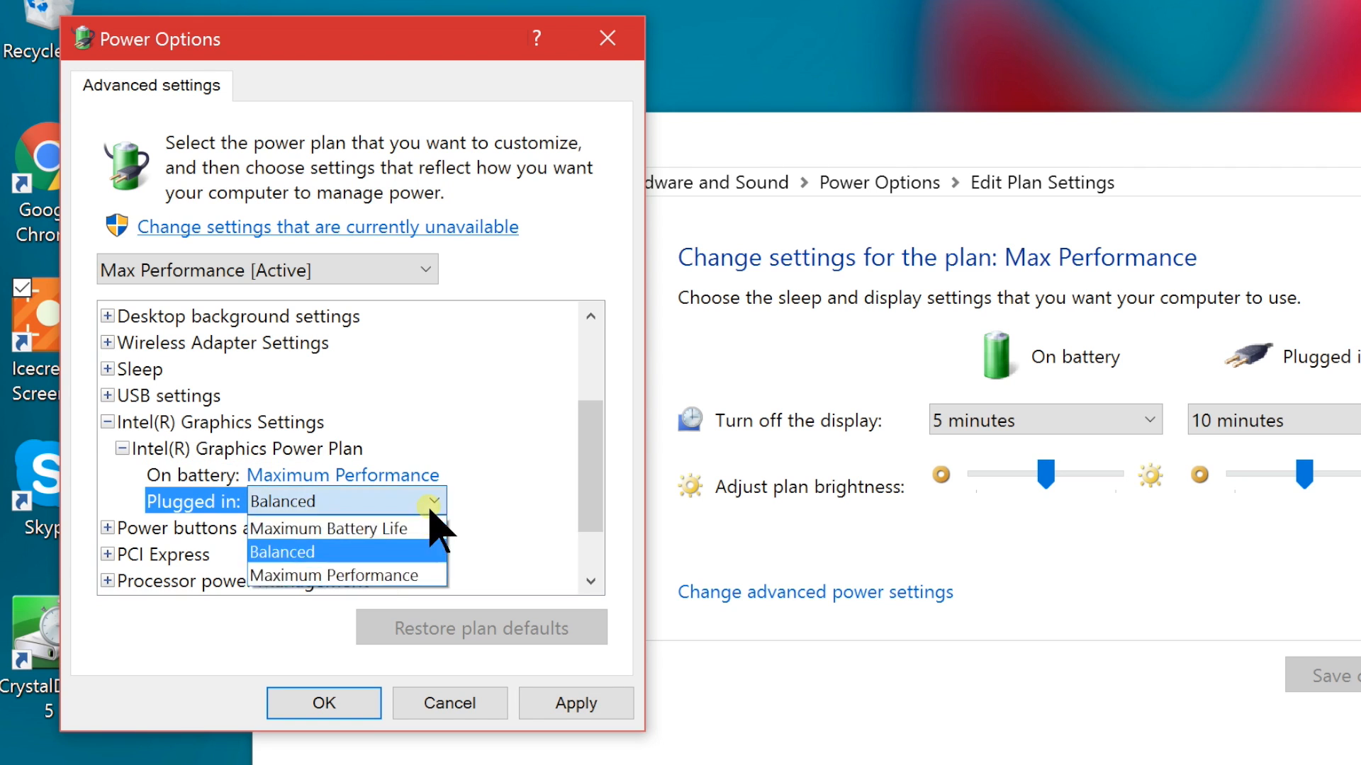
pyautogui.click(380, 573)
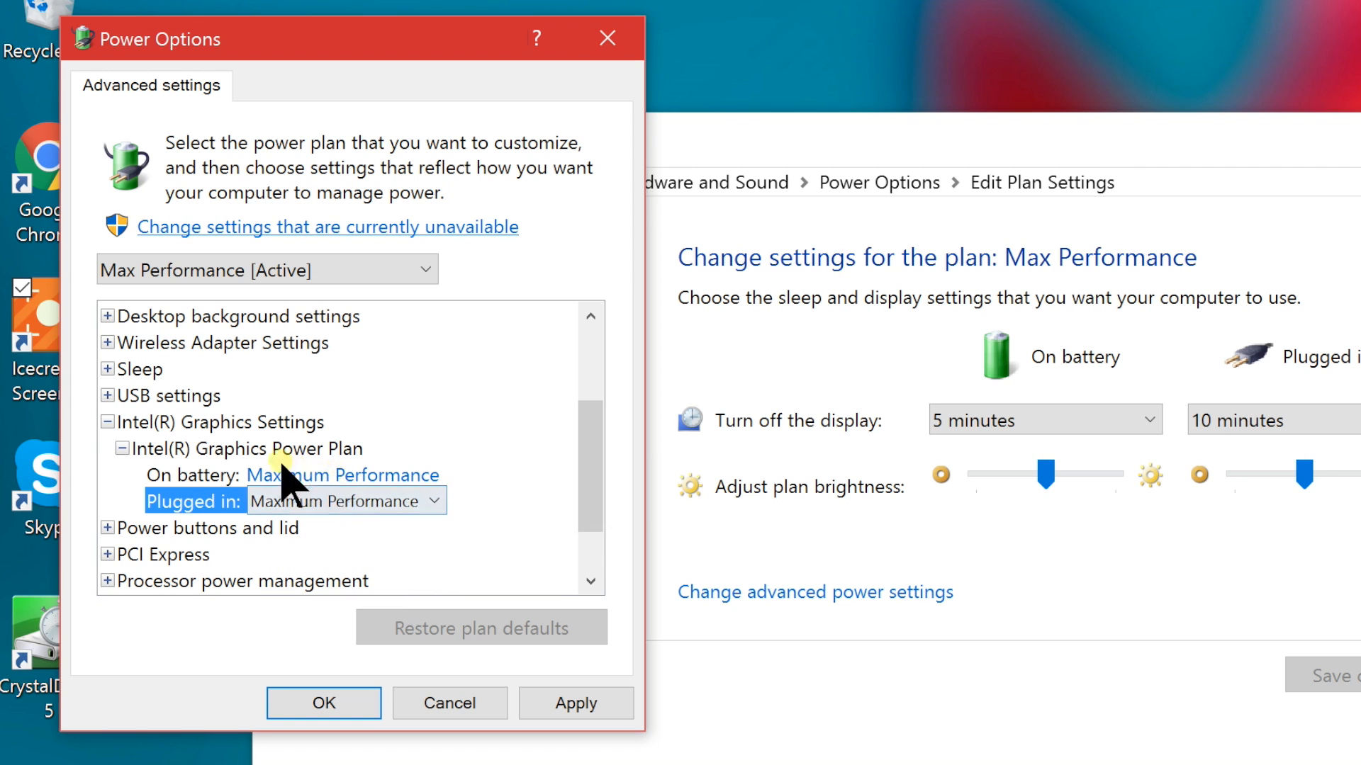
# Set the on-battery Intel(R) Graphics Power Plan to Balanced
pyautogui.click(336, 476)
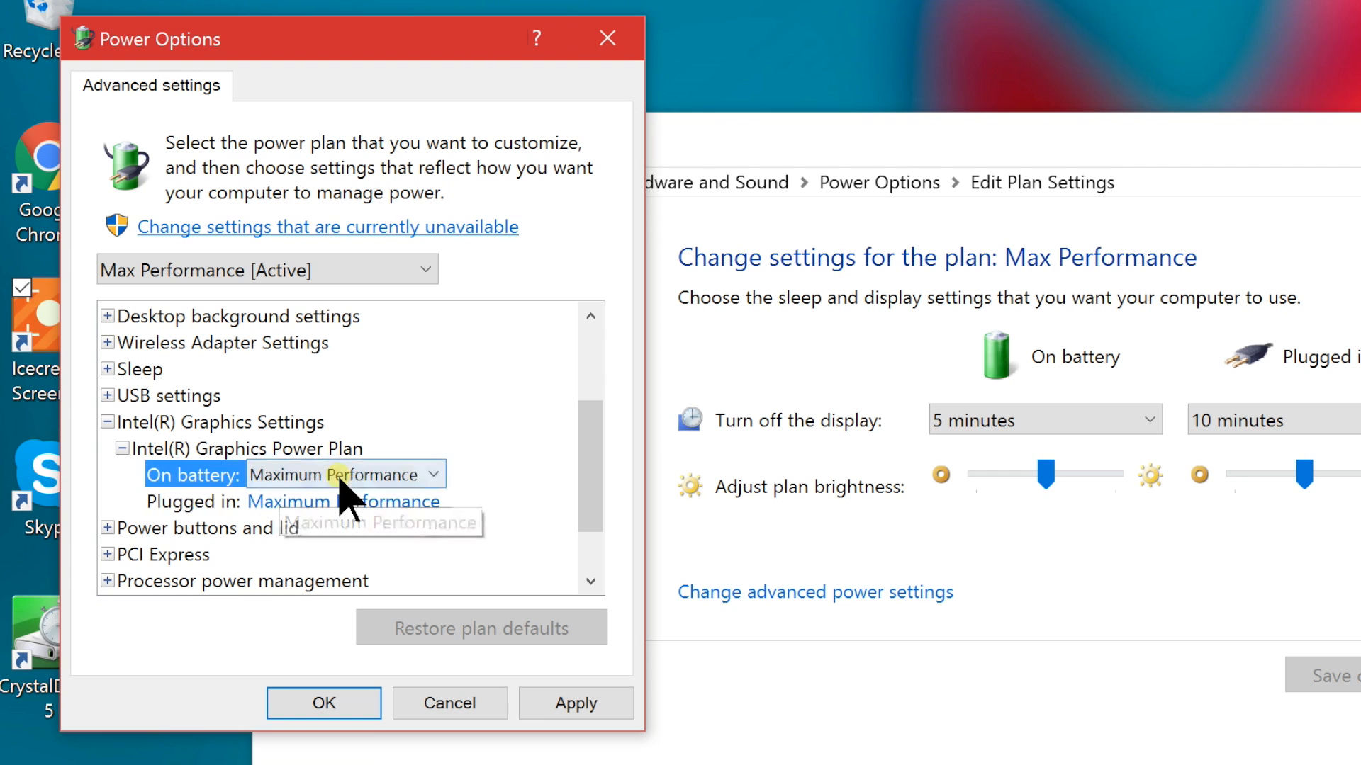
pyautogui.click(434, 474)
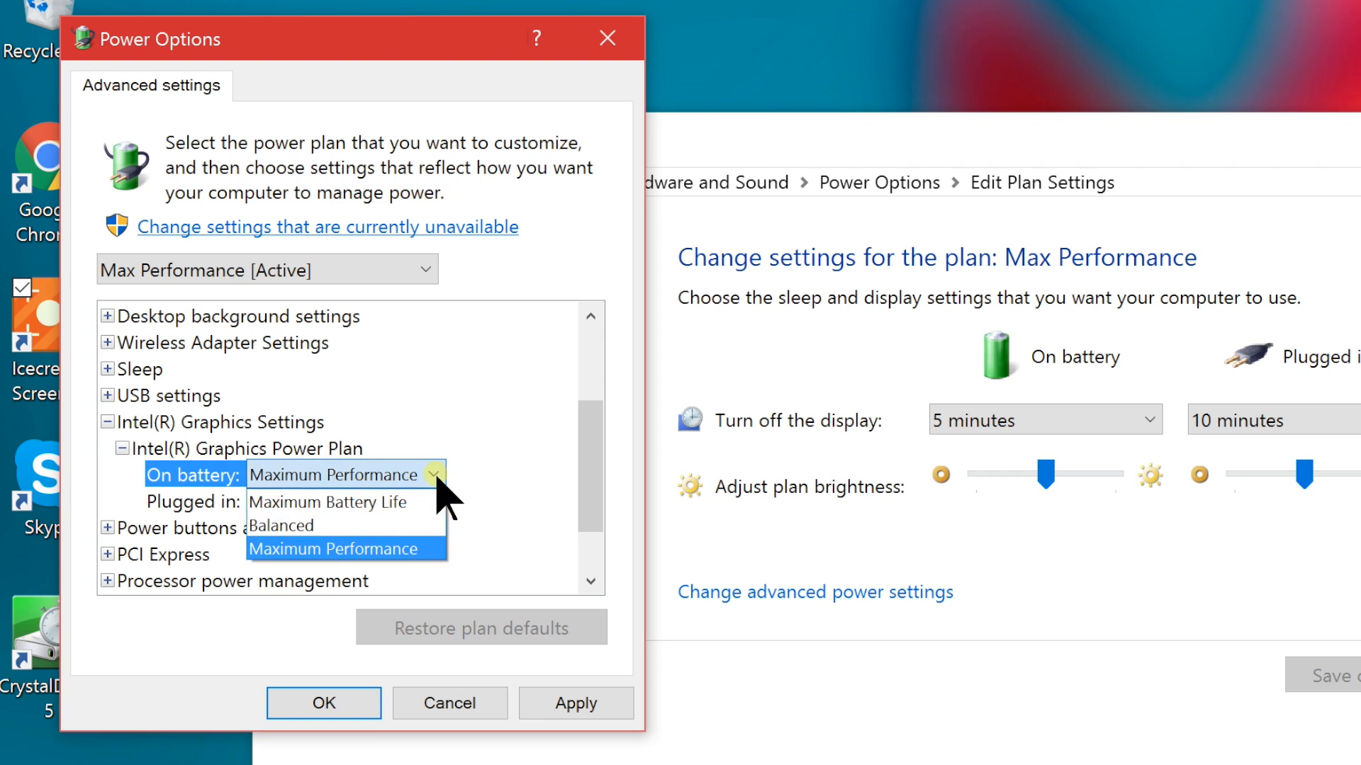
pyautogui.click(434, 475)
pyautogui.click(434, 474)
pyautogui.click(362, 525)
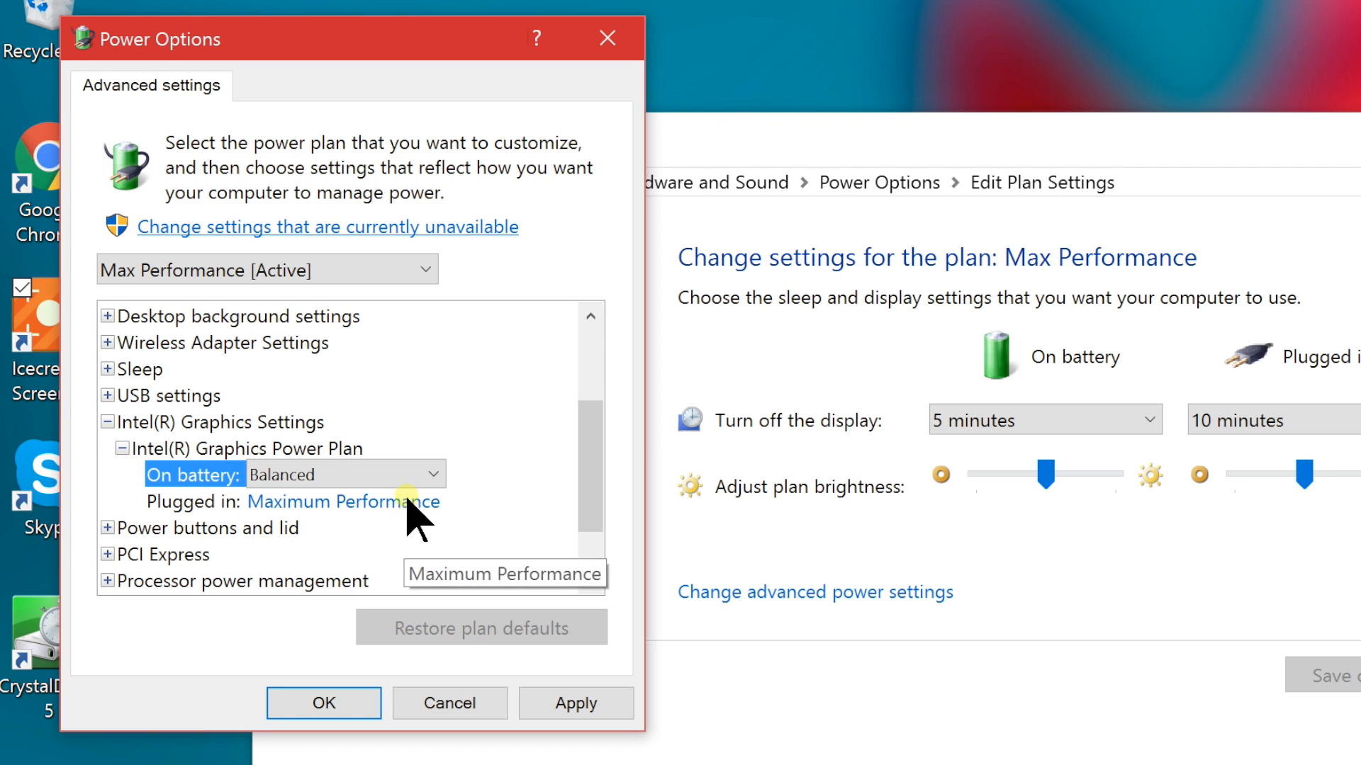
pyautogui.click(404, 498)
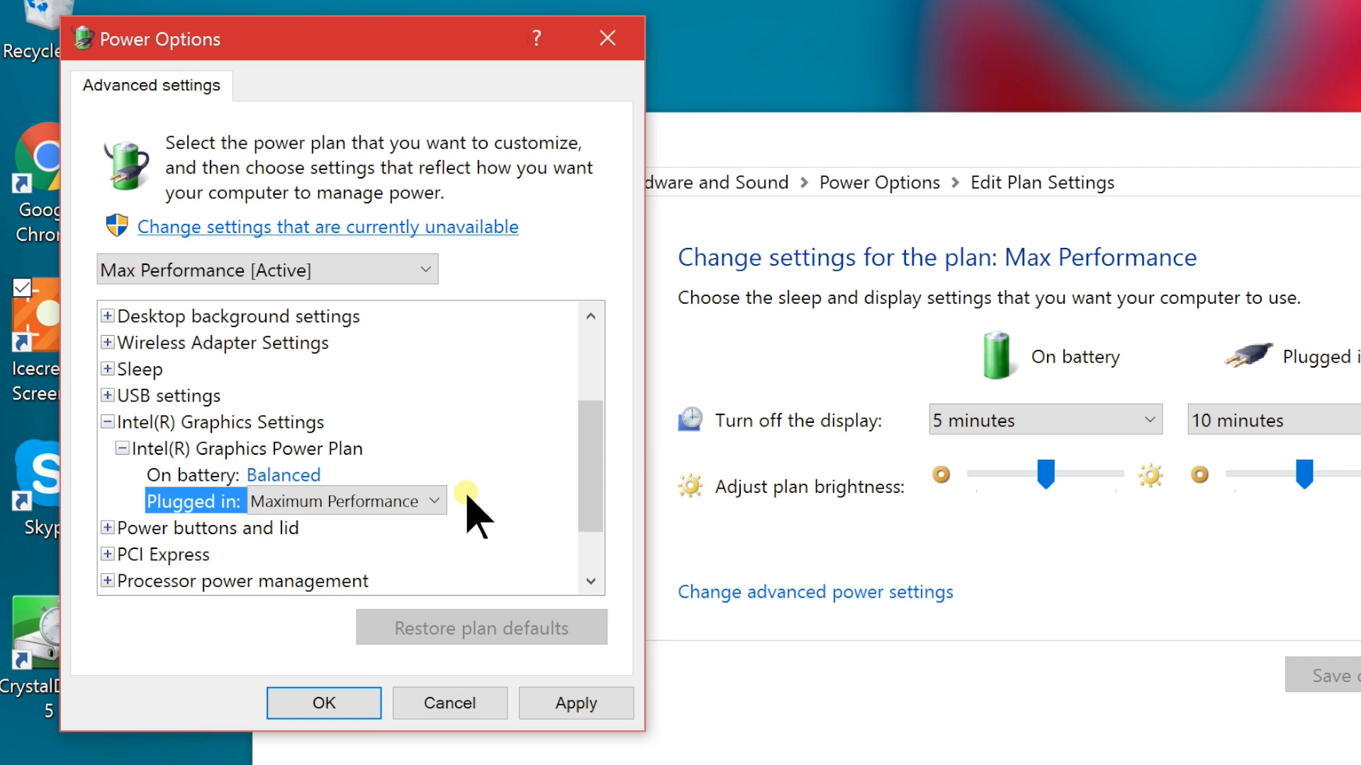
# Set the on-battery Intel(R) Graphics Power Plan to Maximum Performance and accept the advanced settings
pyautogui.click(360, 475)
pyautogui.click(364, 475)
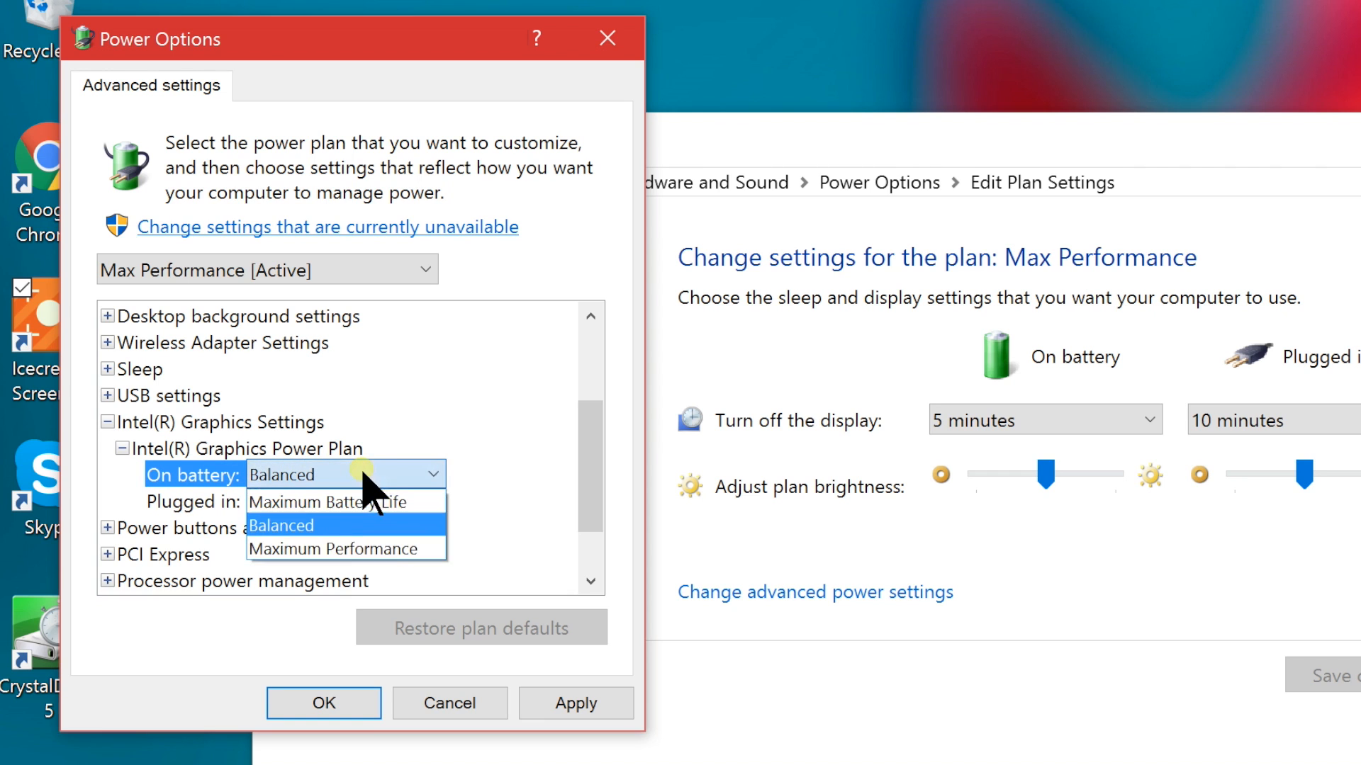
pyautogui.click(328, 550)
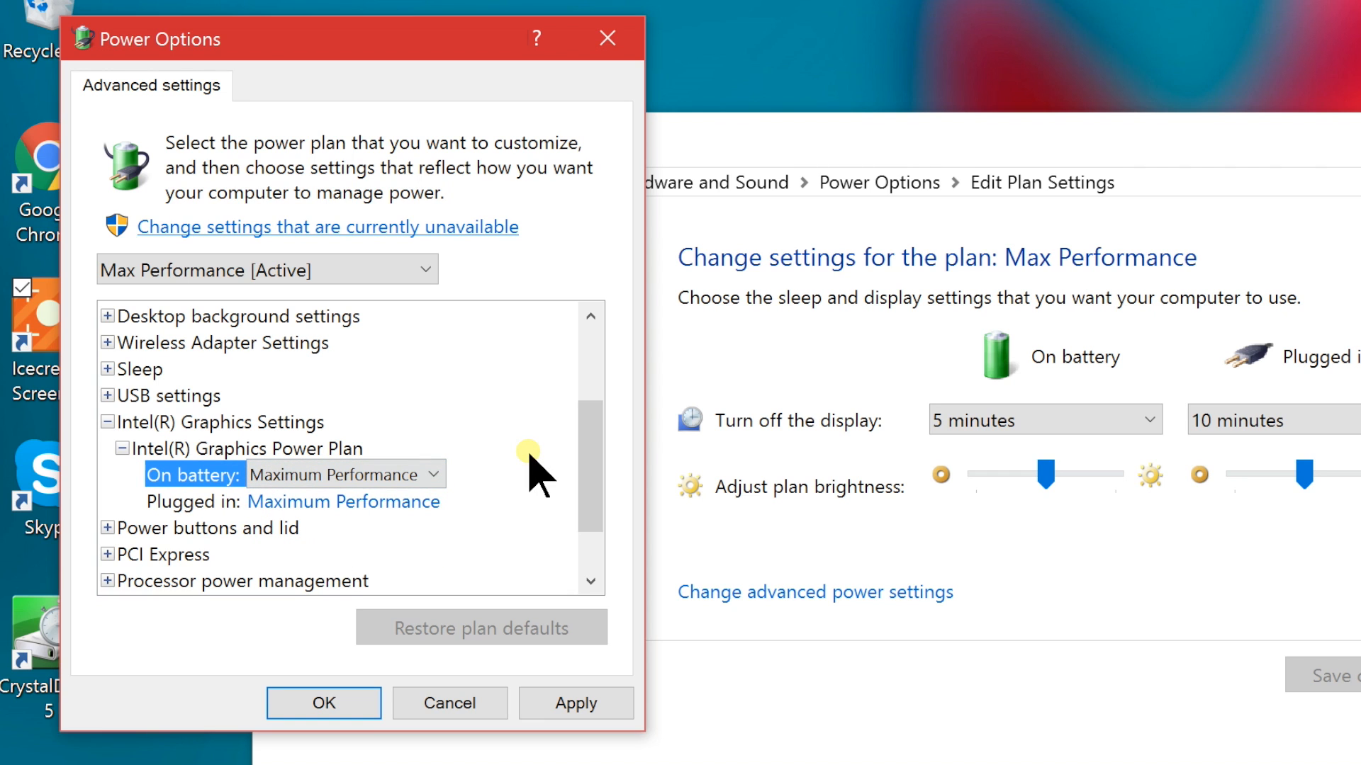
pyautogui.click(330, 708)
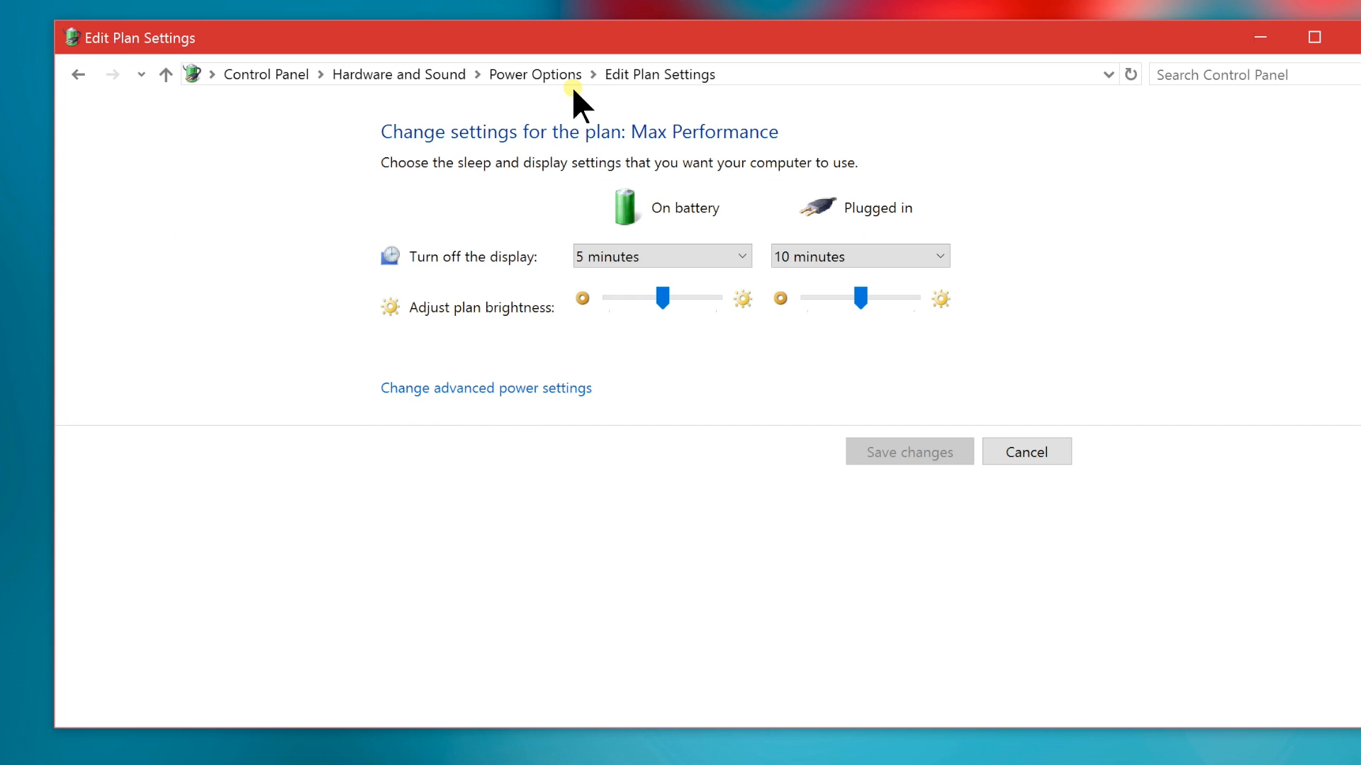
# Open the Balanced plan's advanced power settings and expand the Intel(R) Graphics Power Plan
pyautogui.click(556, 78)
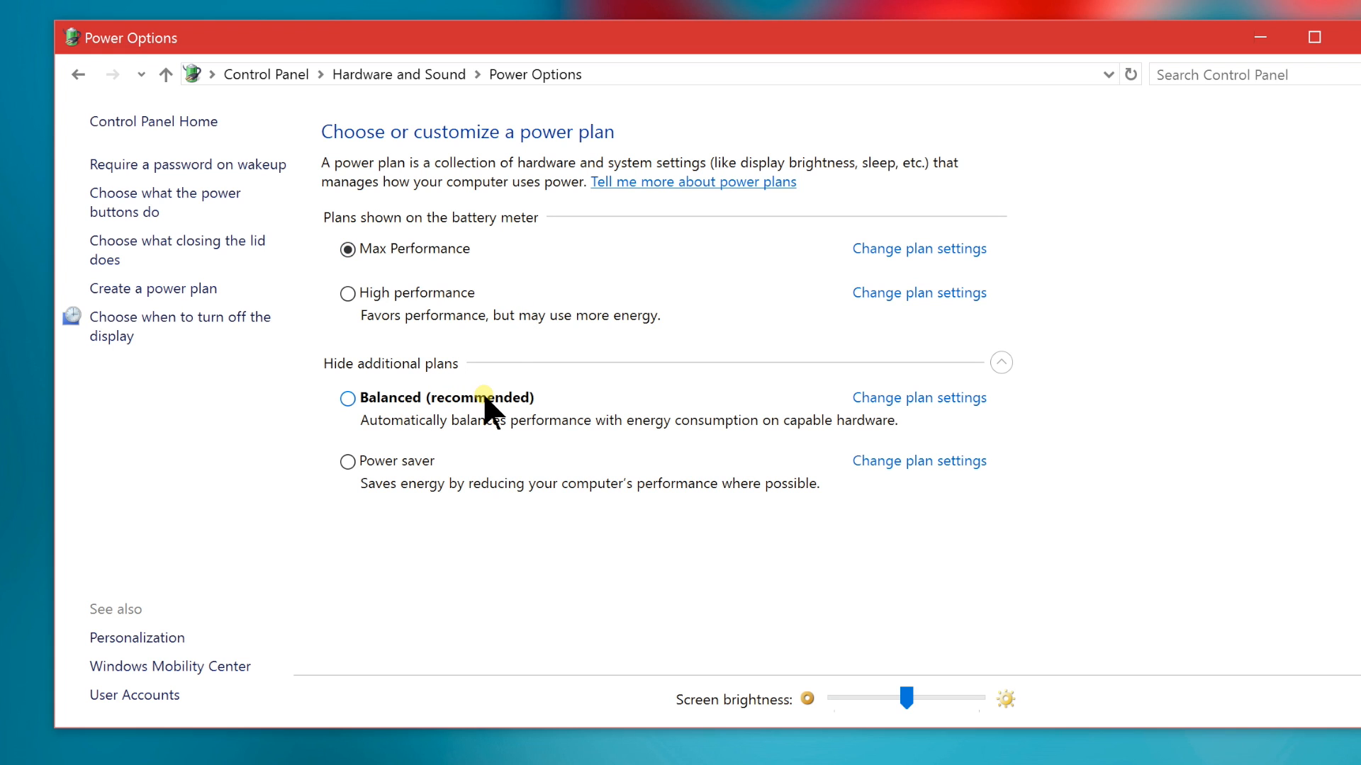
pyautogui.click(882, 401)
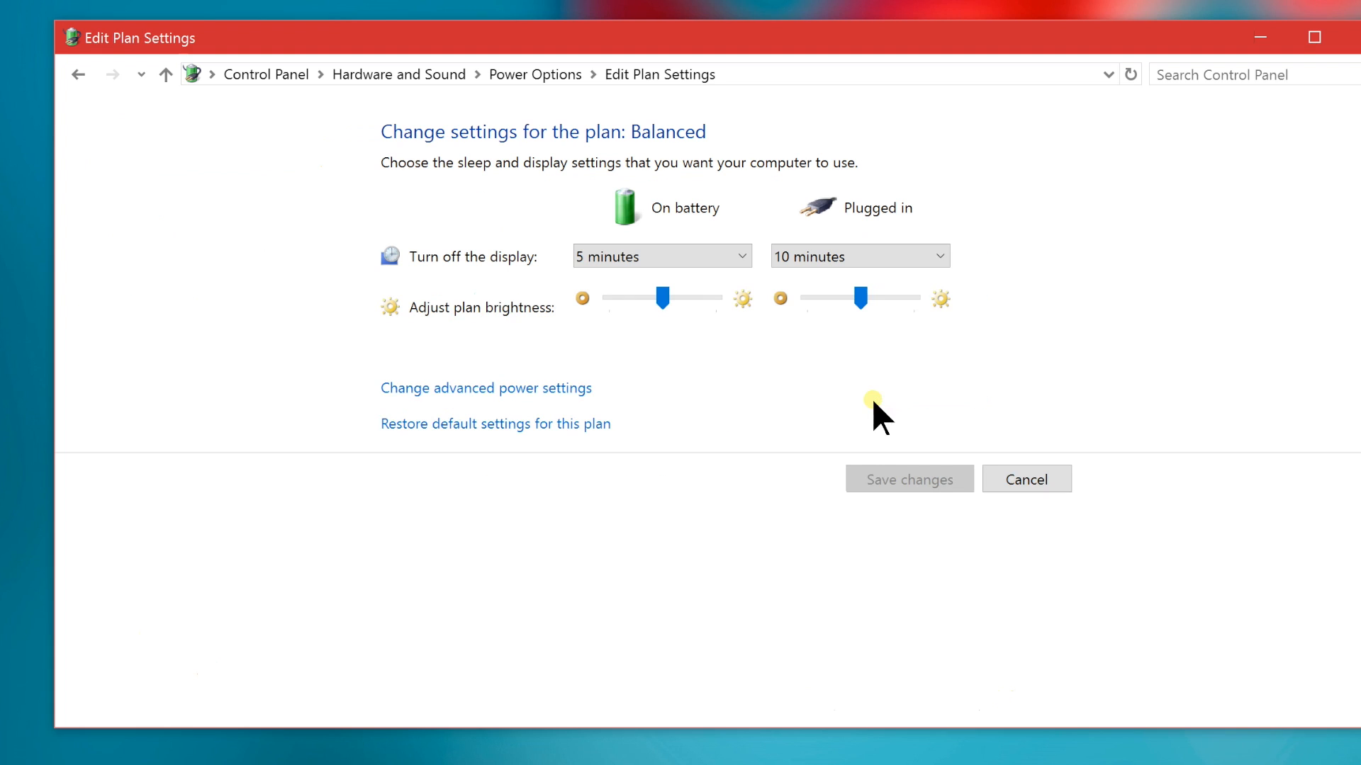
pyautogui.click(531, 391)
pyautogui.click(141, 504)
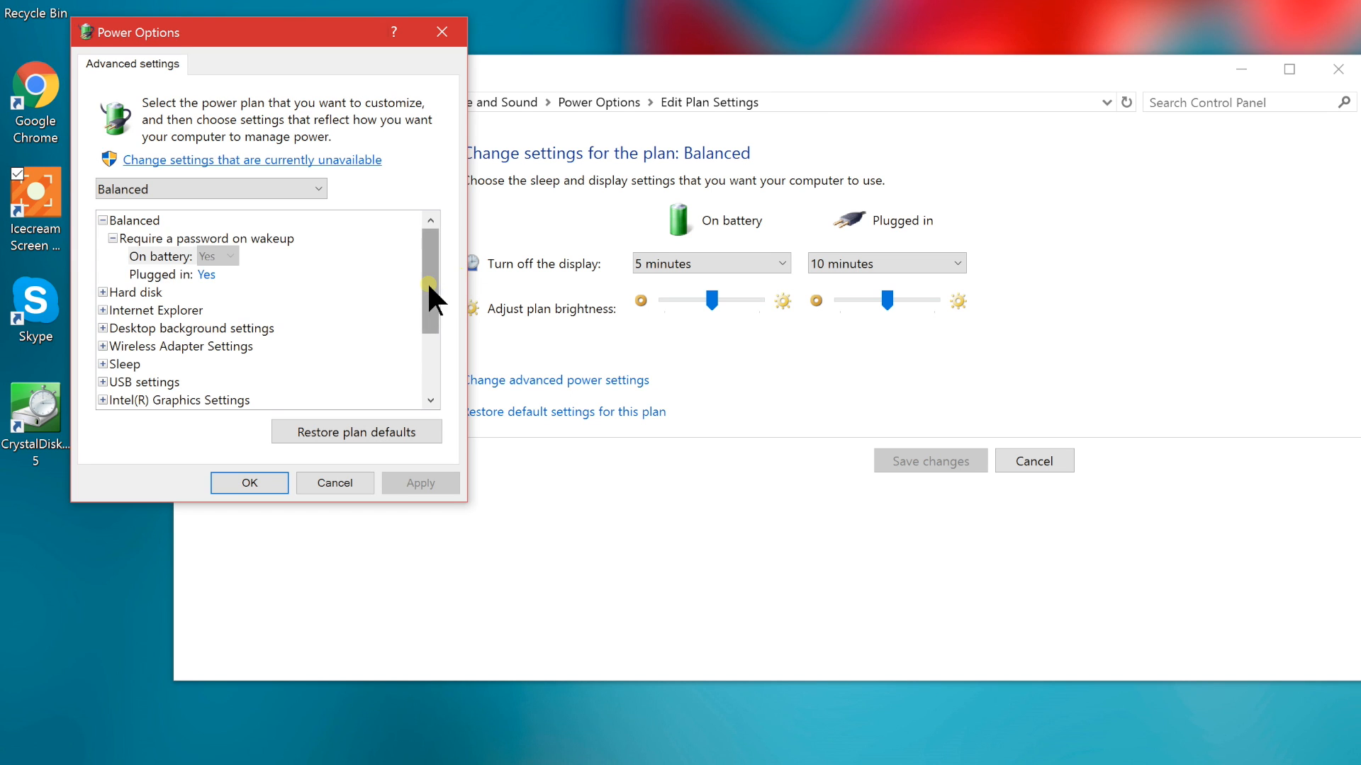
pyautogui.moveTo(429, 295); pyautogui.dragTo(418, 351)
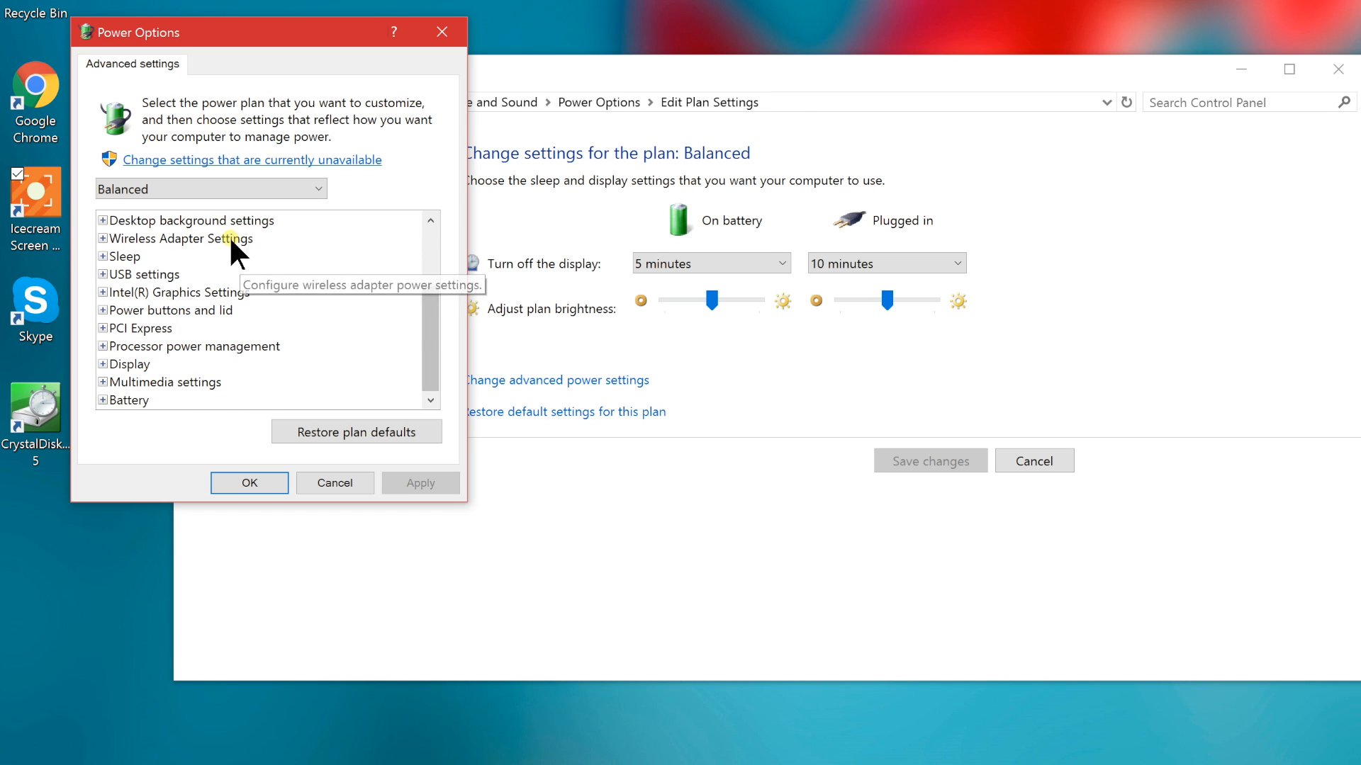
pyautogui.doubleClick(179, 293)
pyautogui.doubleClick(179, 310)
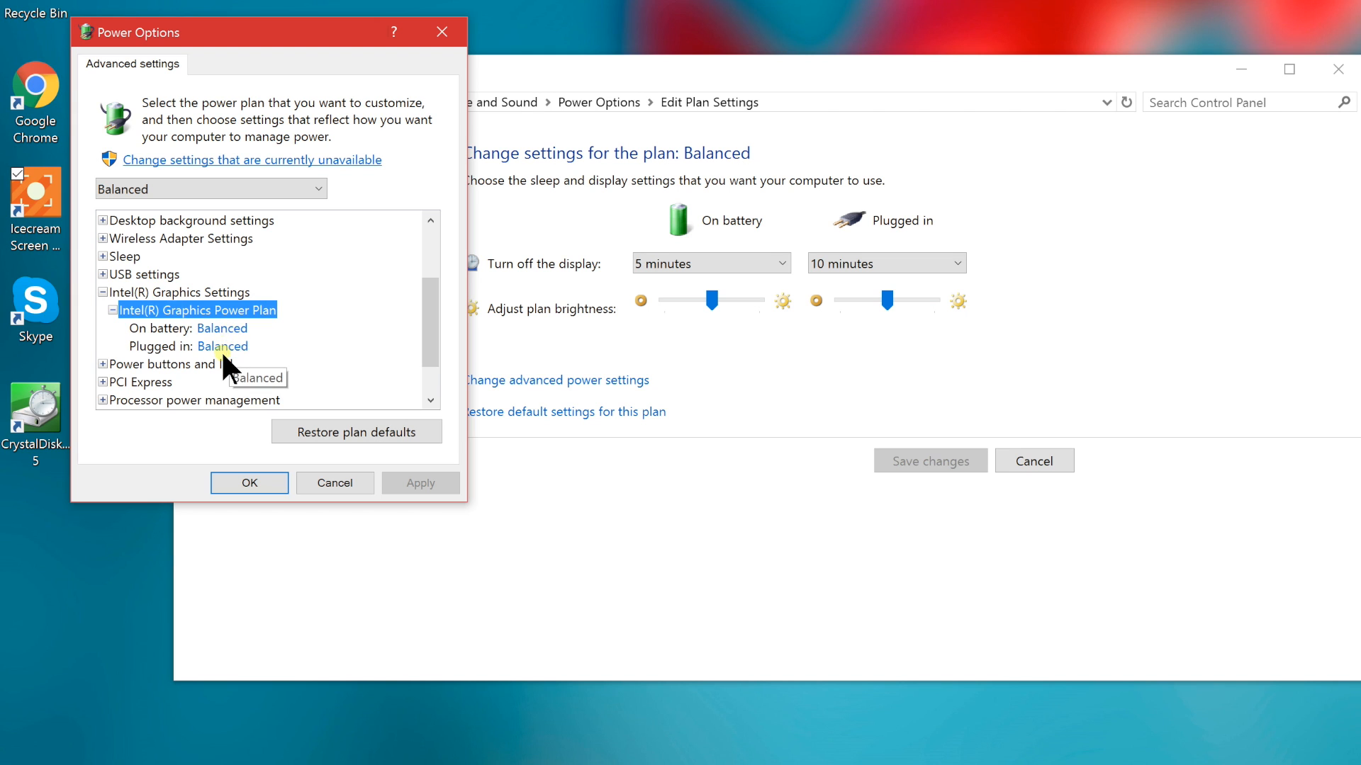
# Set the Balanced plan's plugged-in Intel(R) Graphics Power Plan to Maximum Performance
pyautogui.click(222, 347)
pyautogui.click(224, 346)
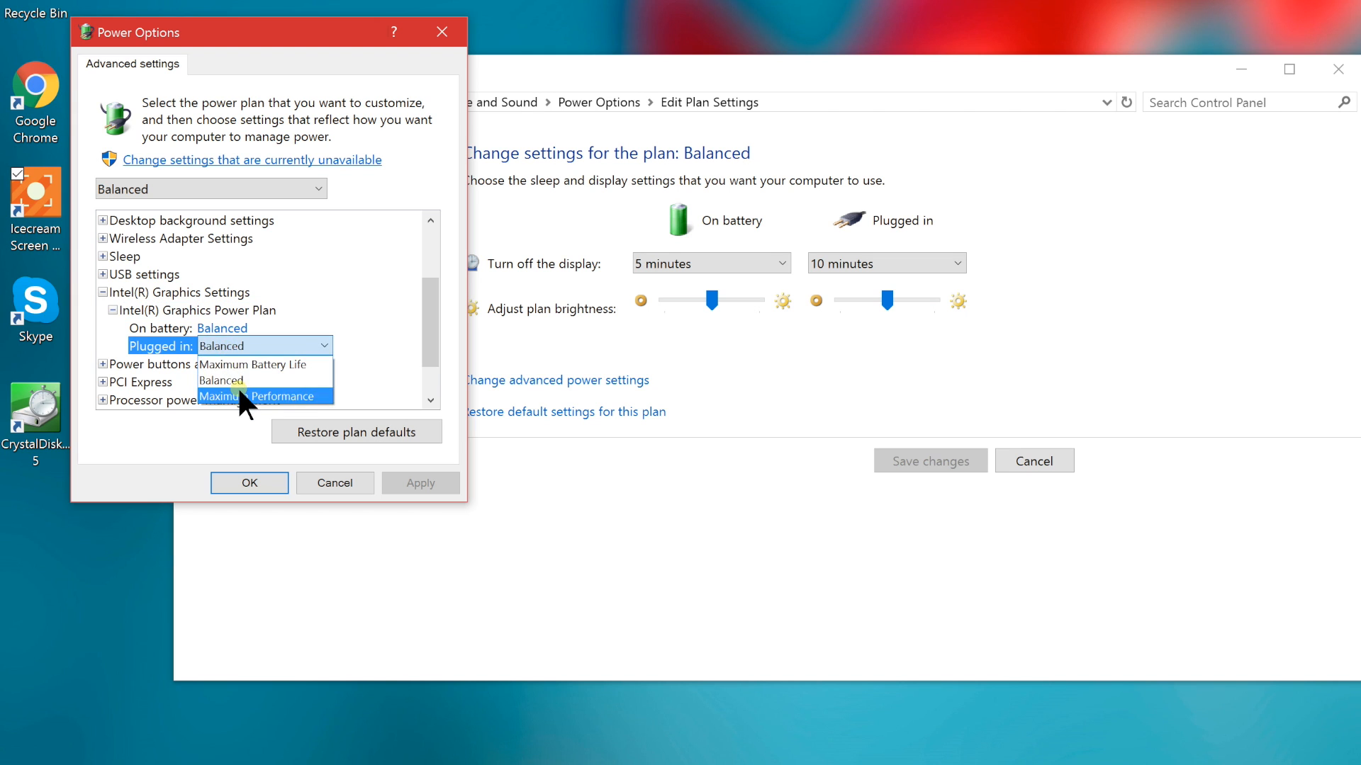
pyautogui.click(237, 389)
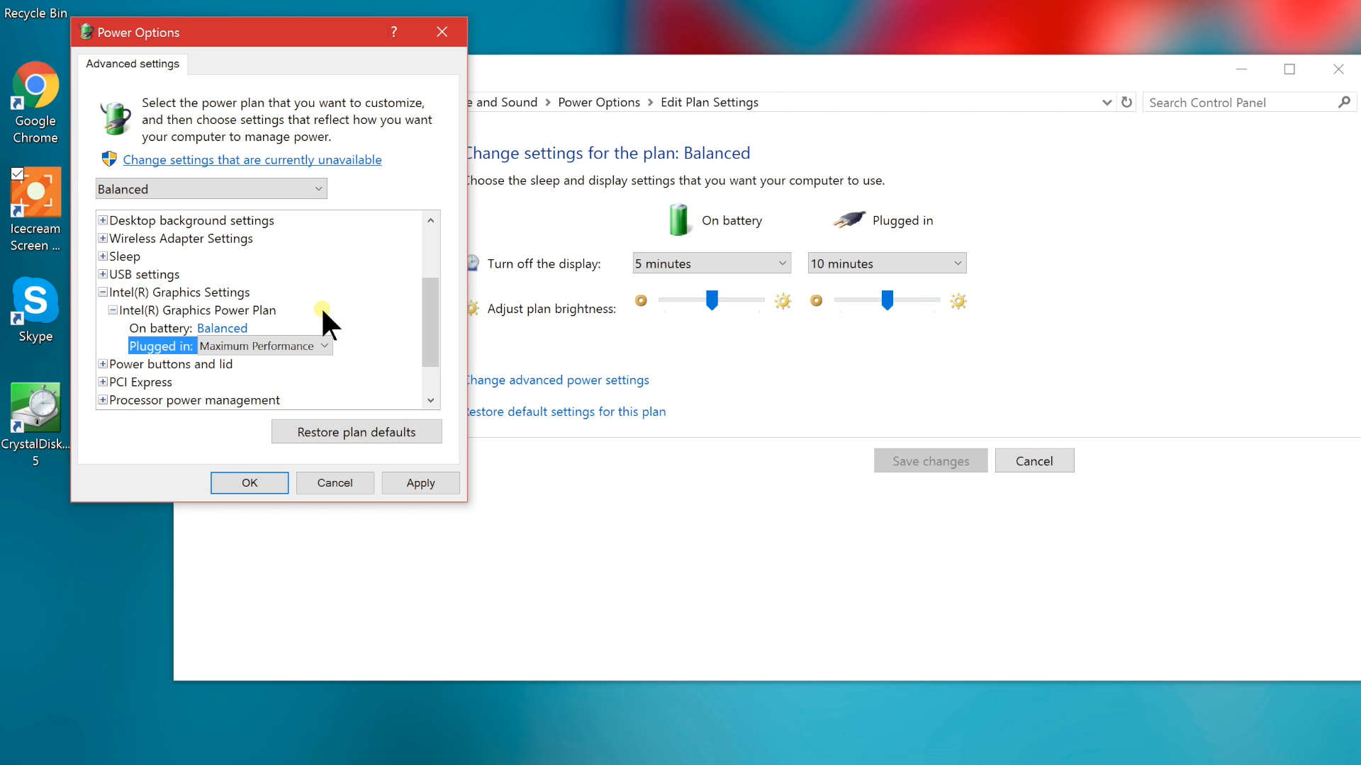
# Return the plugged-in Intel(R) Graphics Power Plan to Balanced and accept the advanced settings
pyautogui.click(292, 343)
pyautogui.click(250, 378)
pyautogui.click(237, 484)
# Make Balanced (recommended) the active power plan and minimize the Power Options window
pyautogui.click(612, 107)
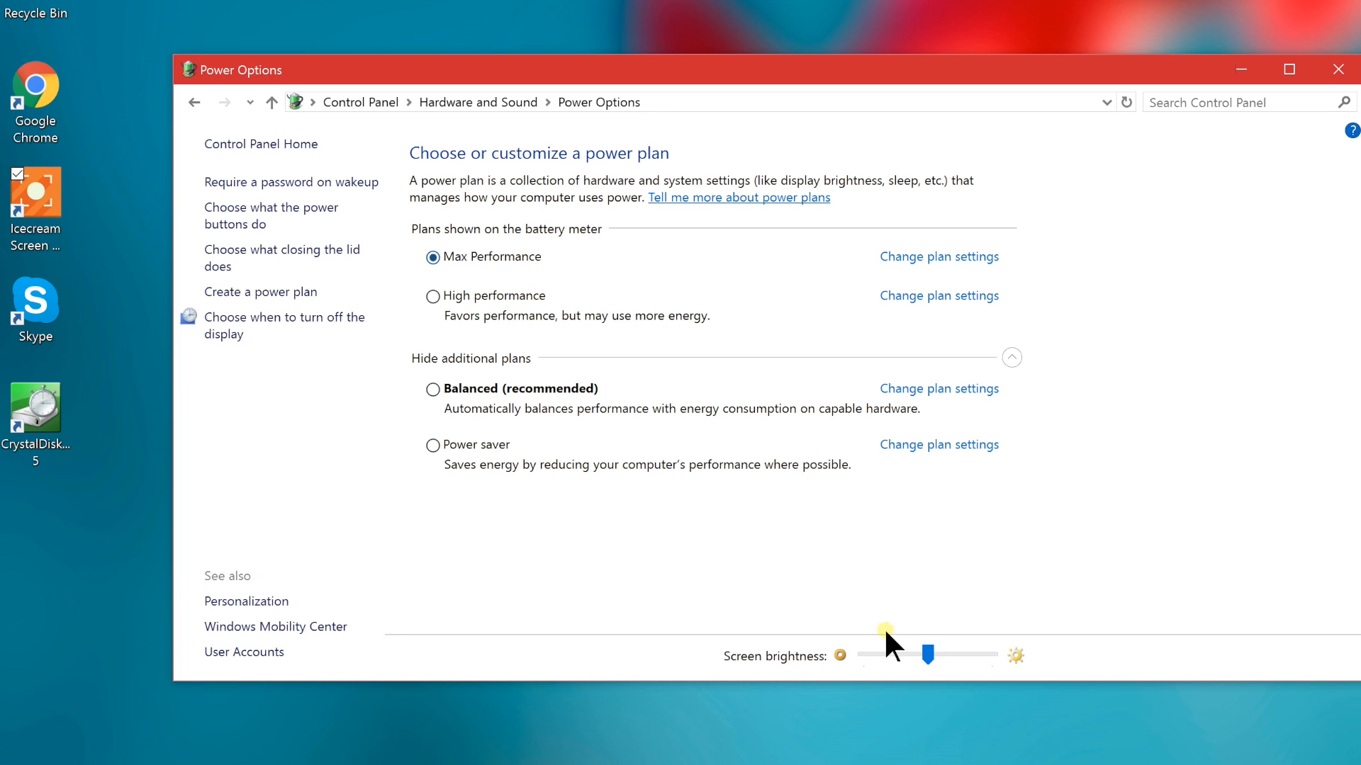
pyautogui.click(489, 386)
pyautogui.click(1246, 70)
# Launch the Registry Editor by searching for regedit and select the Power key under HKEY_LOCAL_MACHINE\SYSTEM\ControlSet001\Control
pyautogui.click(255, 750)
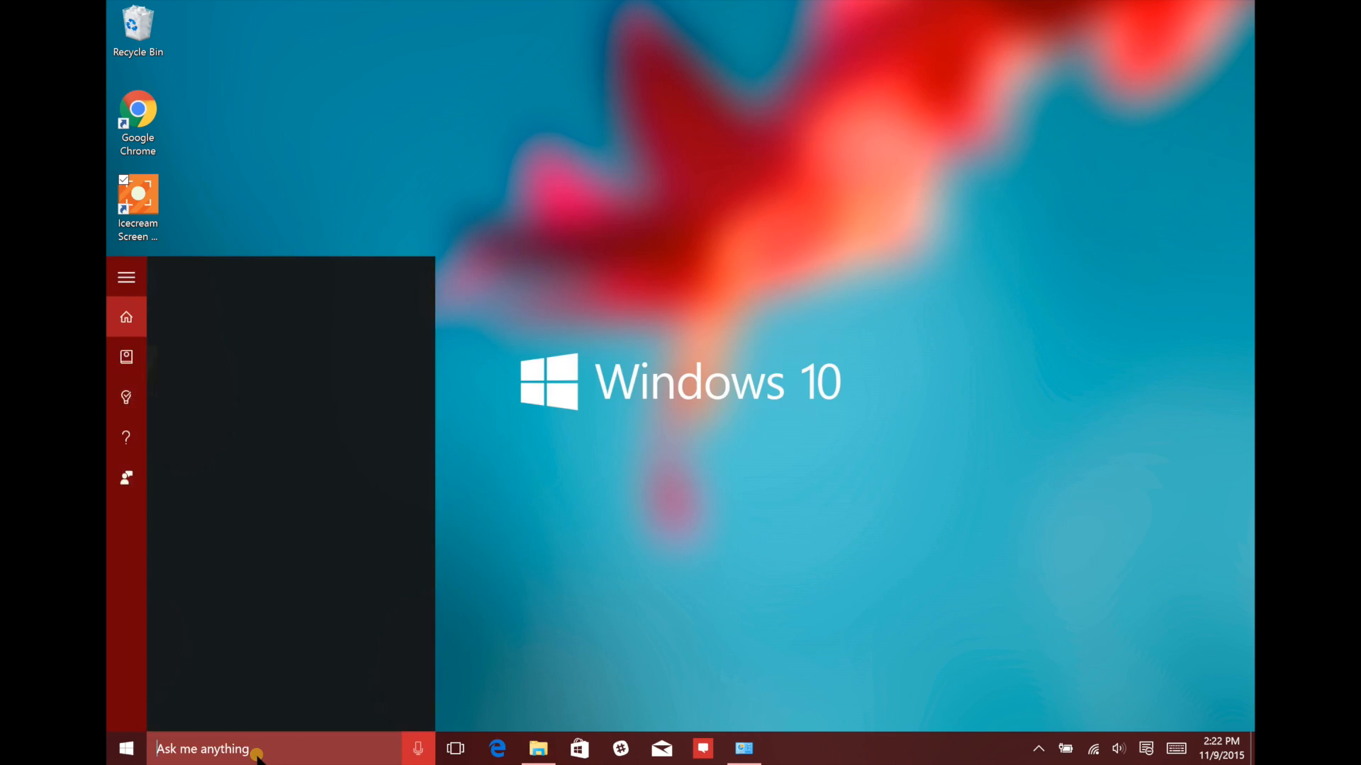
pyautogui.write('regedit')
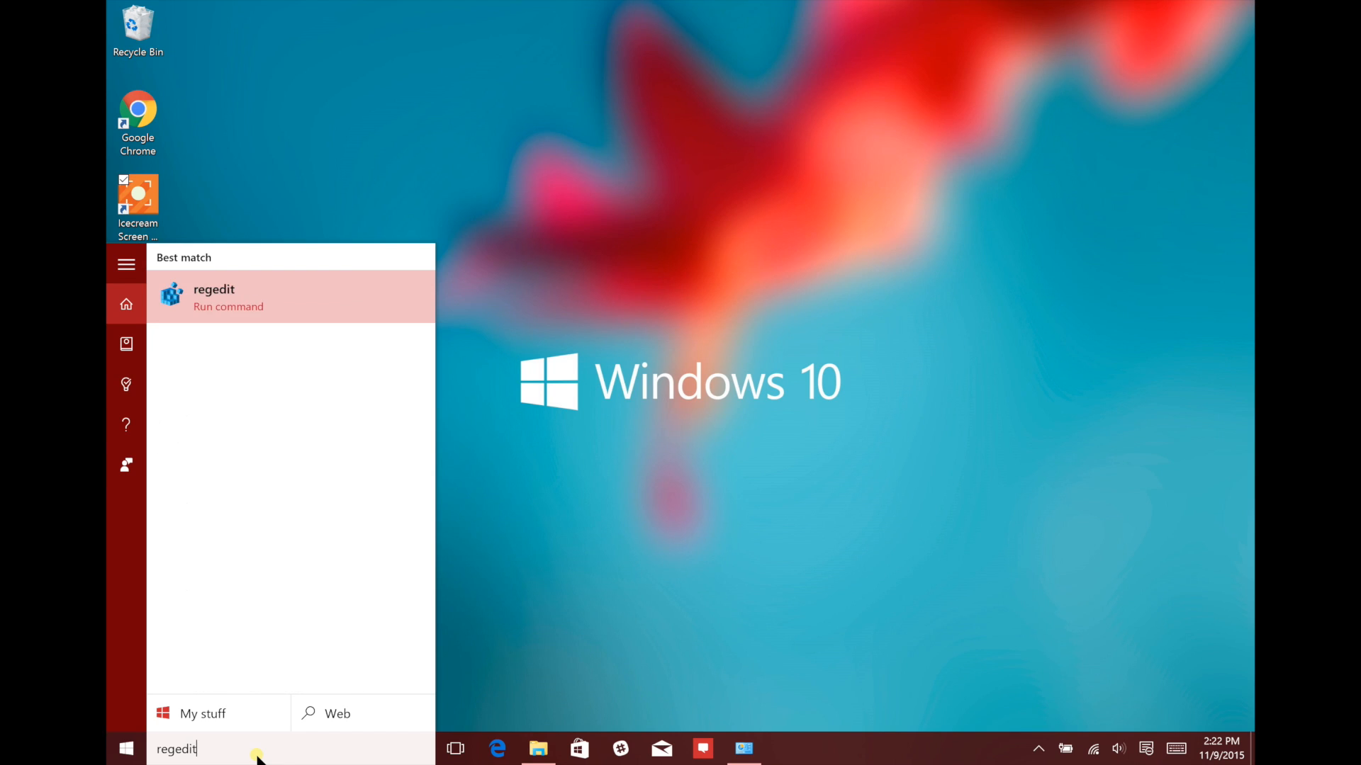
pyautogui.press('Return')
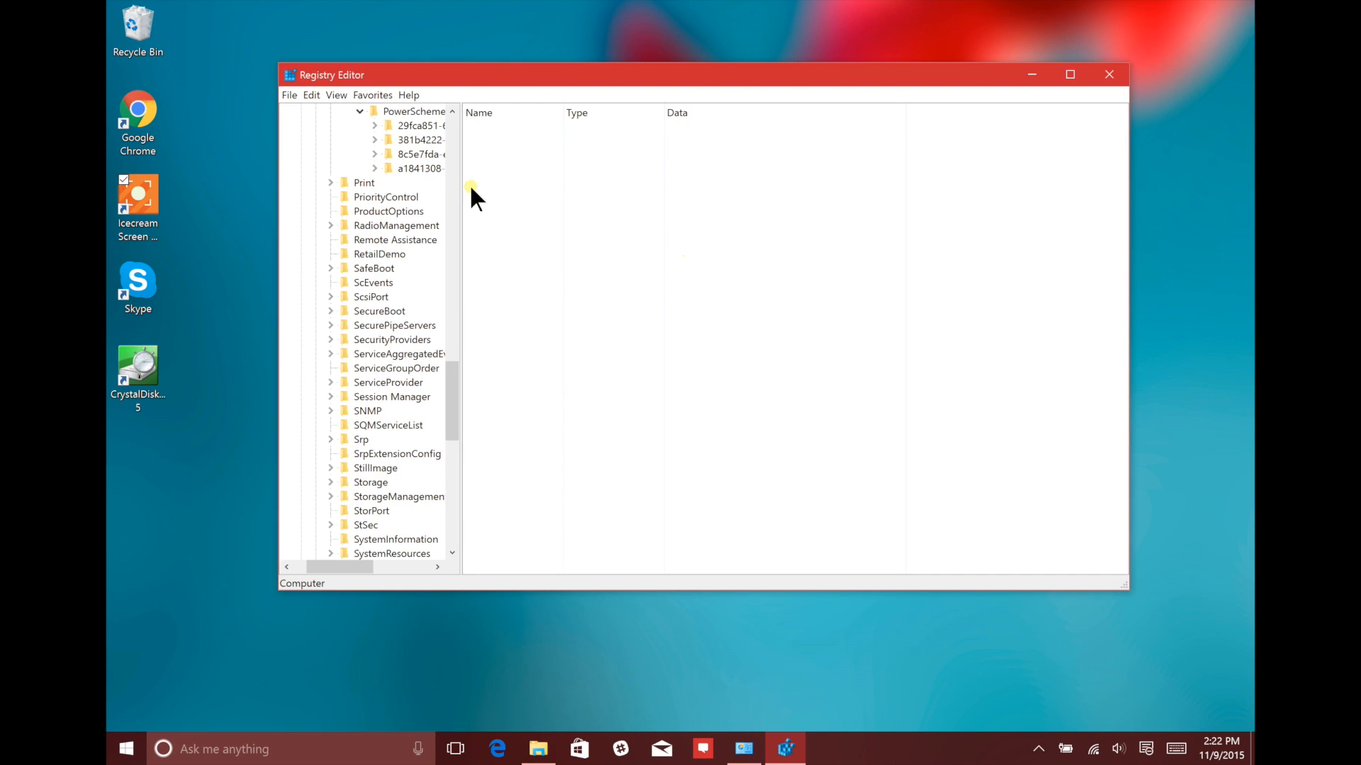
pyautogui.click(449, 152)
pyautogui.click(368, 424)
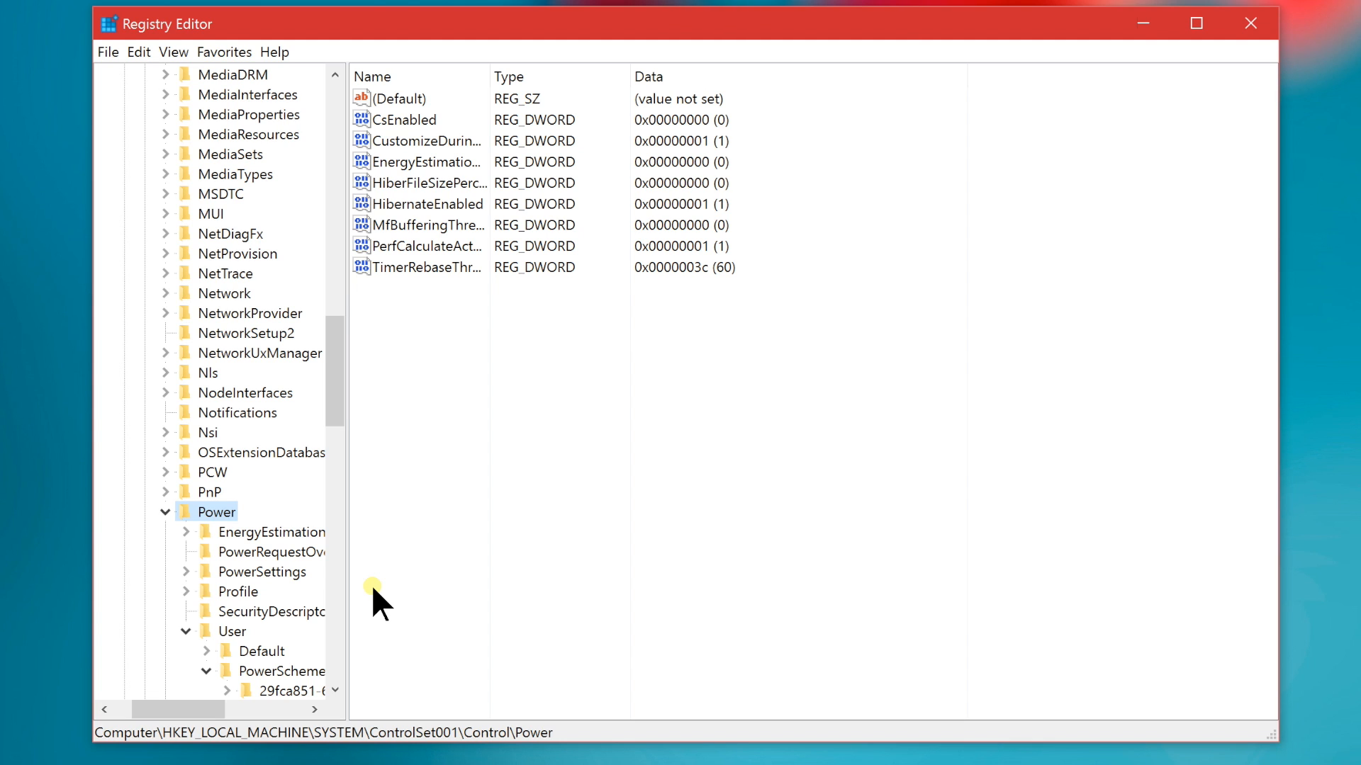
# Set the value data of the CsEnabled DWORD to 1
pyautogui.click(434, 118)
pyautogui.doubleClick(434, 118)
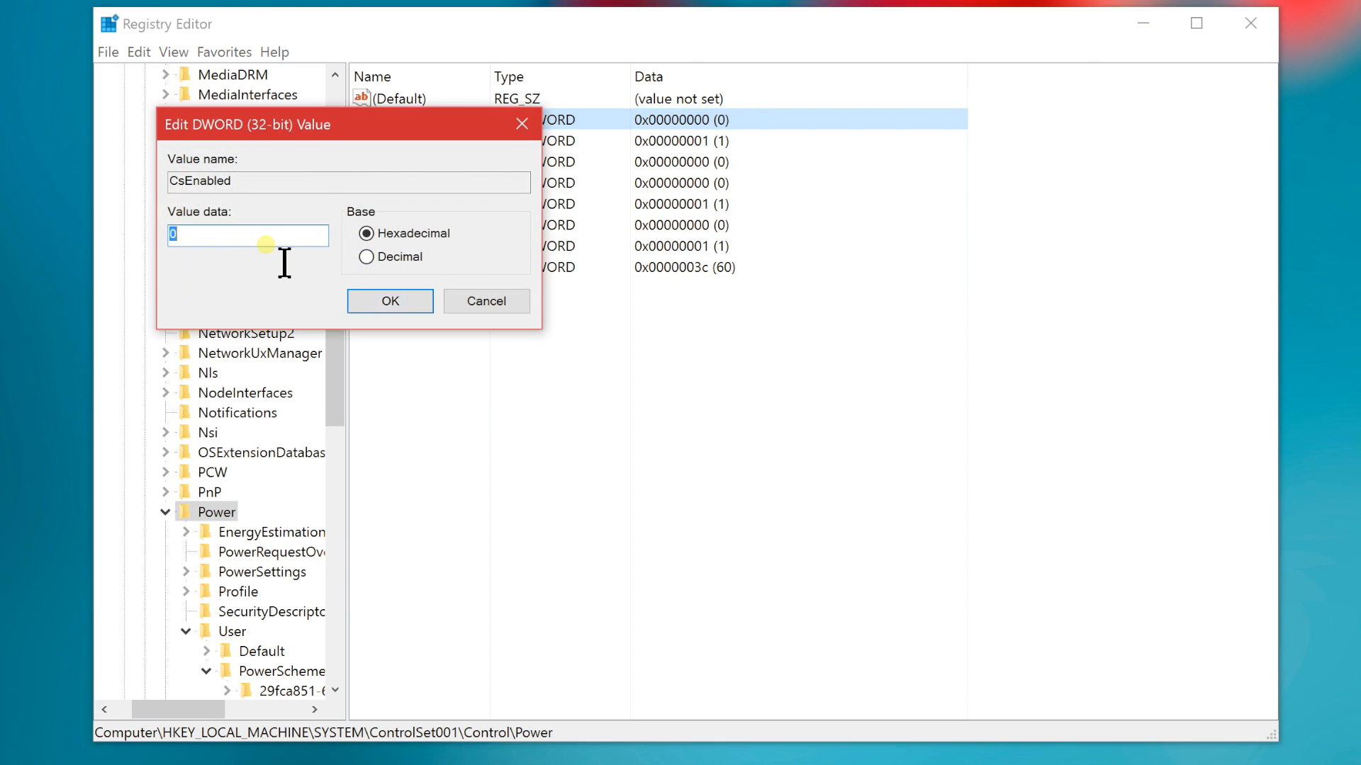
pyautogui.write('1')
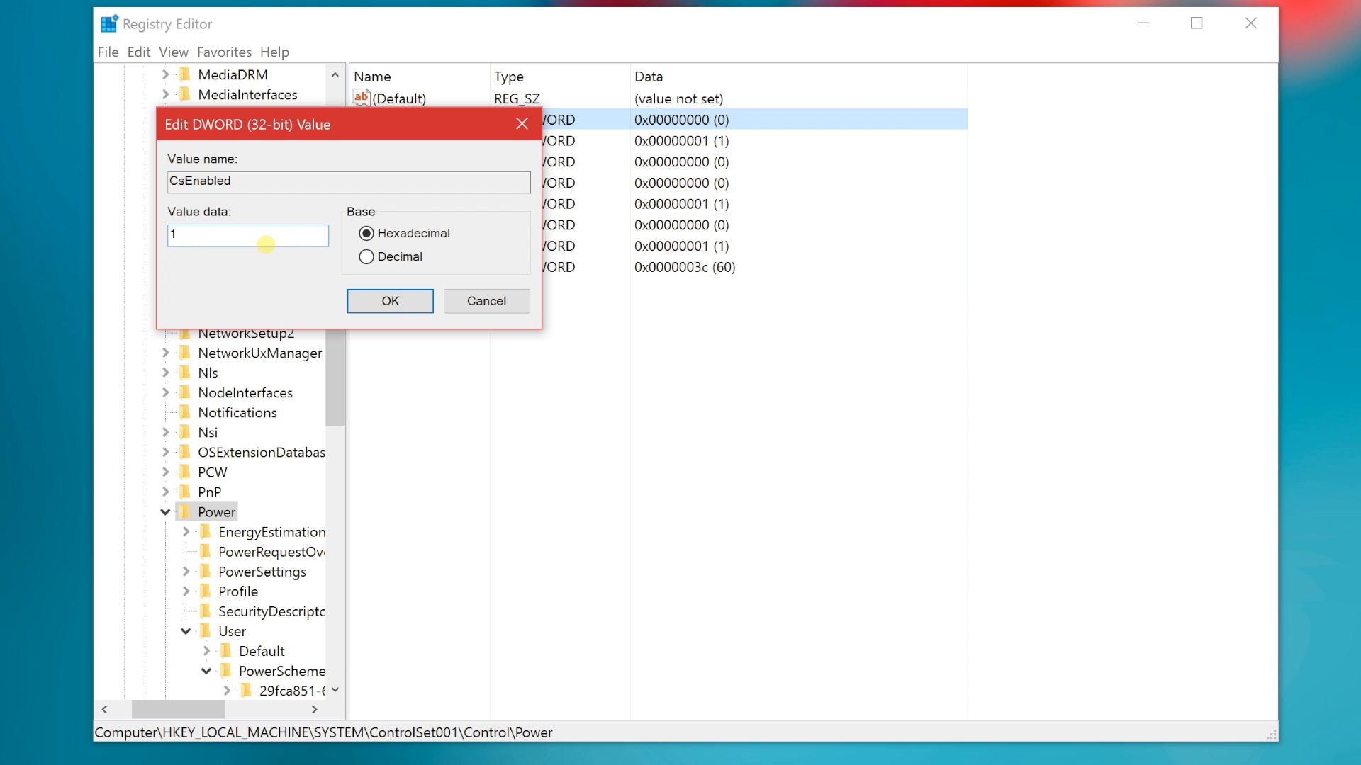
pyautogui.click(397, 301)
# Bring up the computer's Shut down and Restart options, then dismiss them without choosing either
pyautogui.click(114, 752)
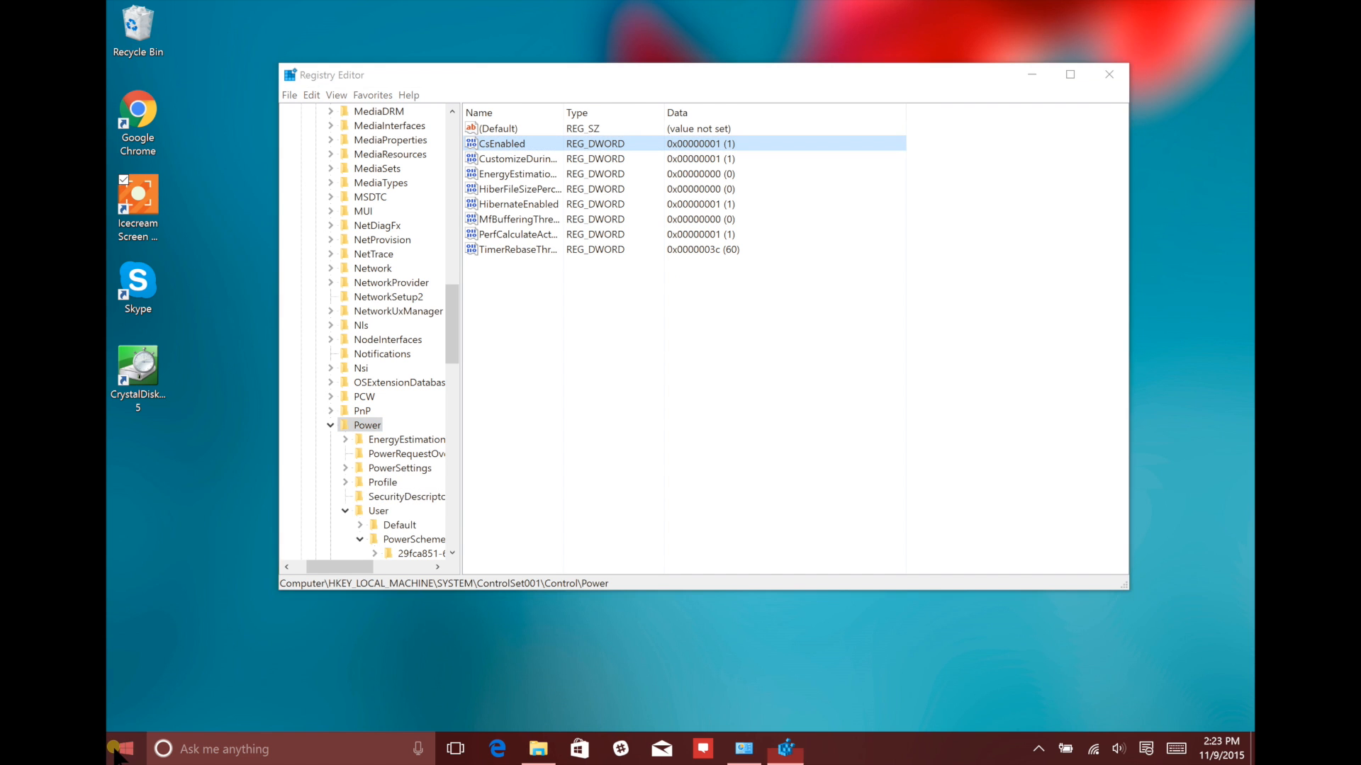
pyautogui.click(162, 696)
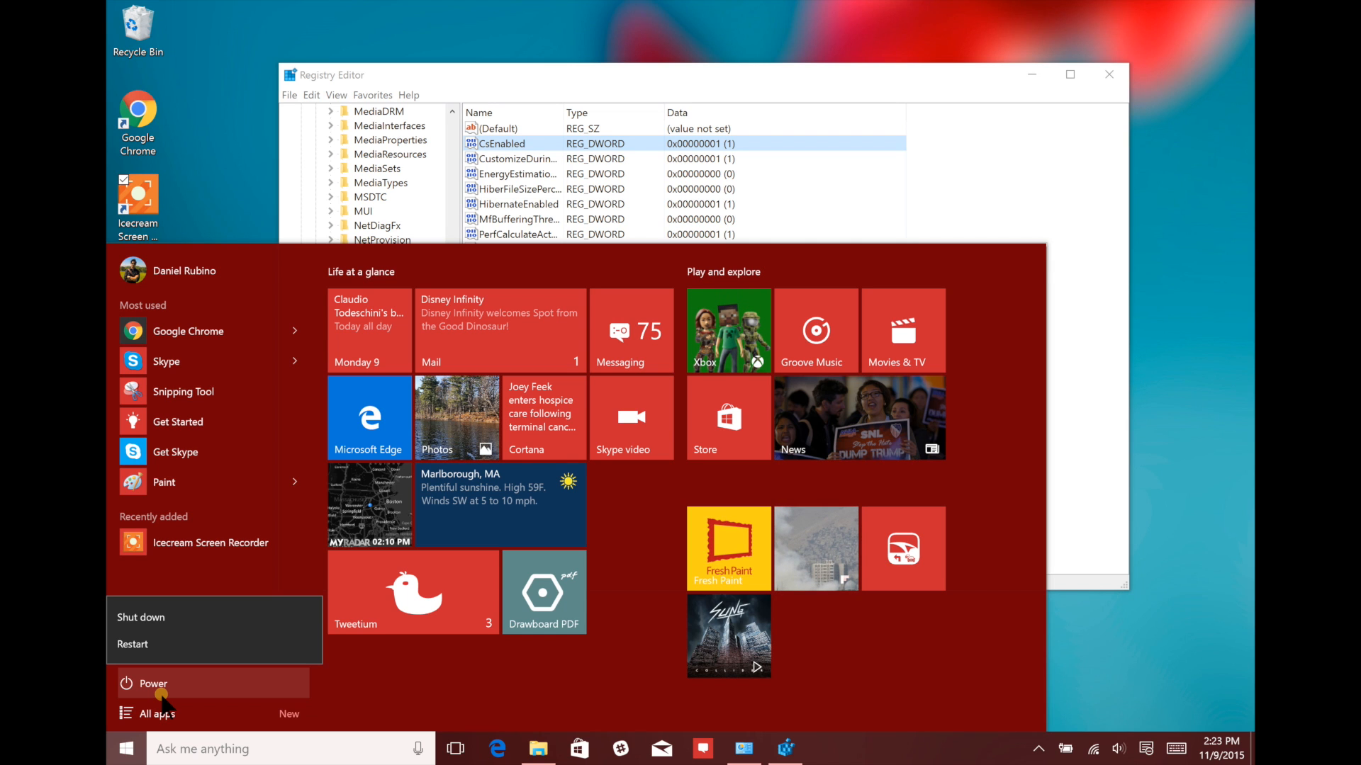
pyautogui.click(162, 696)
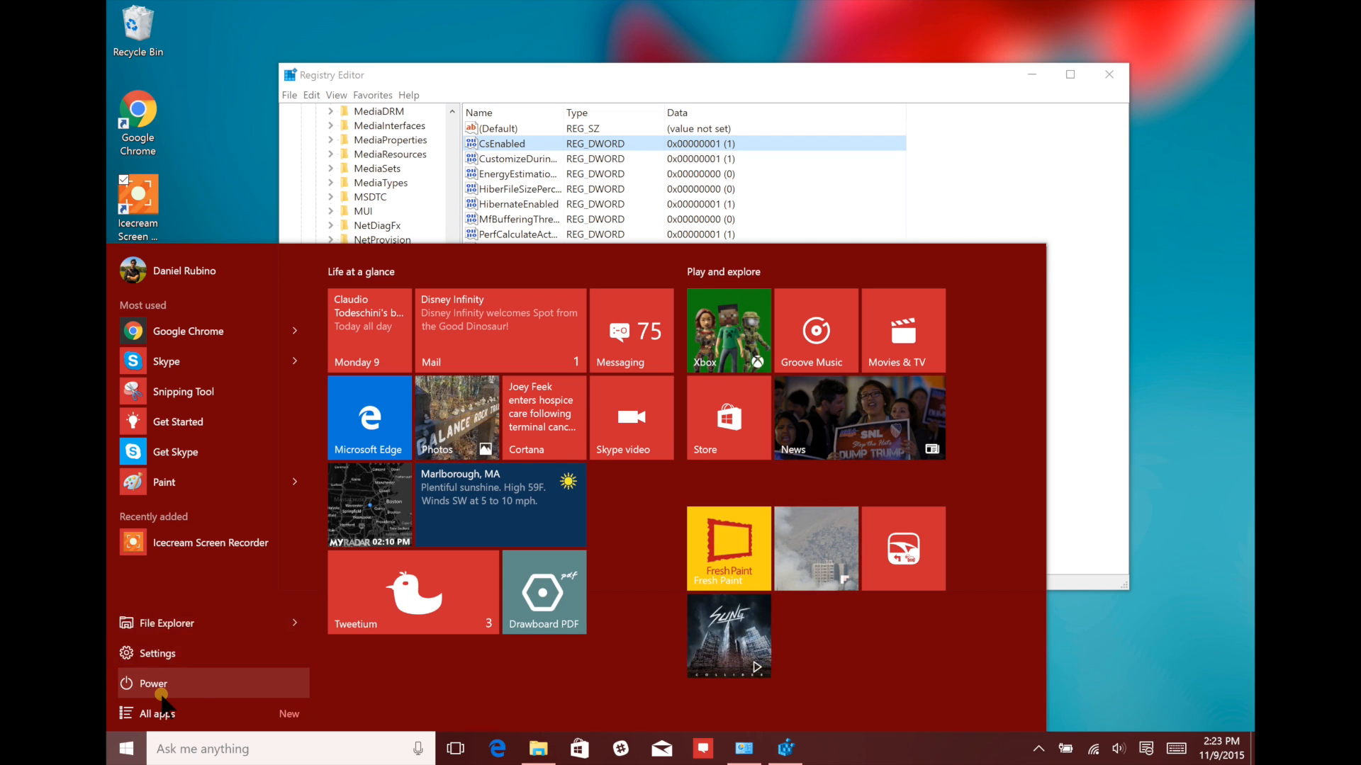
pyautogui.click(1219, 542)
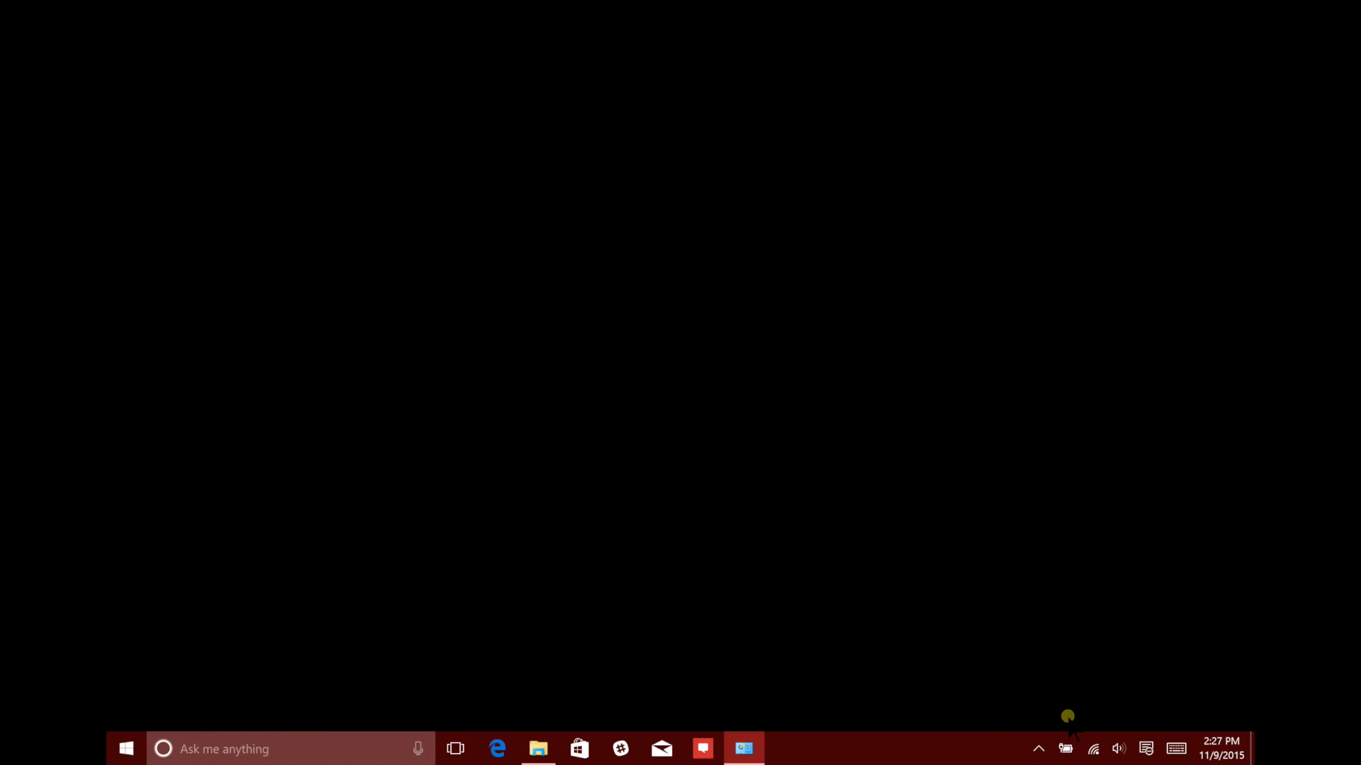
# Open Power Options from the battery indicator and make Max Performance the active plan
pyautogui.rightClick(1067, 750)
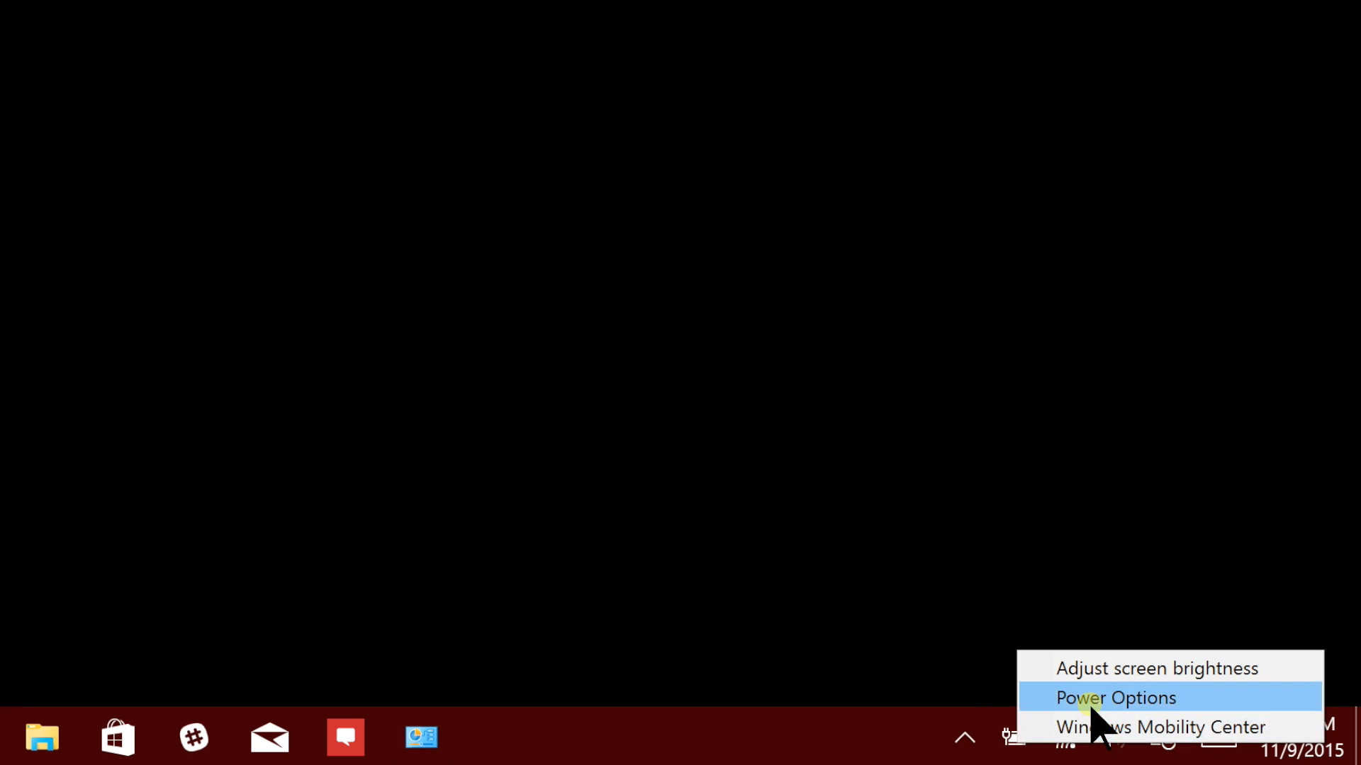
pyautogui.click(1090, 705)
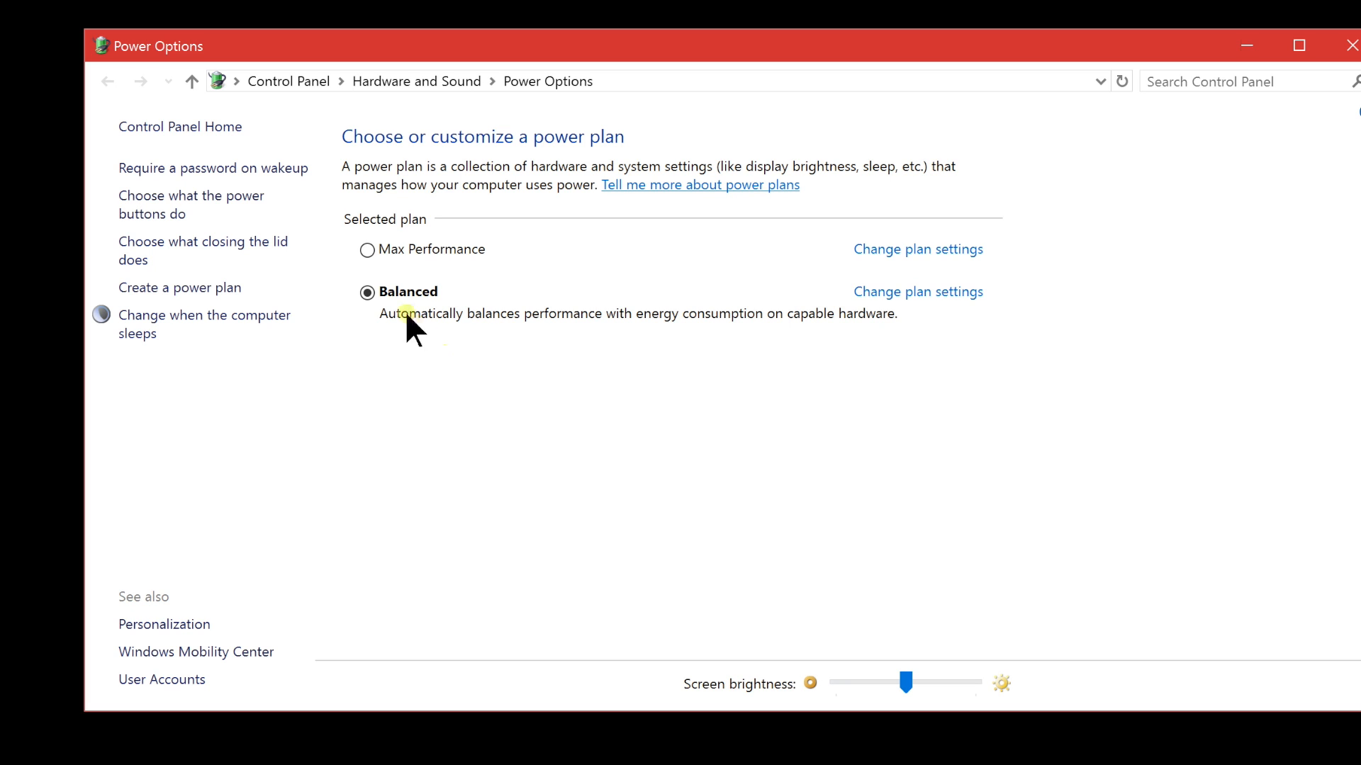
pyautogui.click(459, 247)
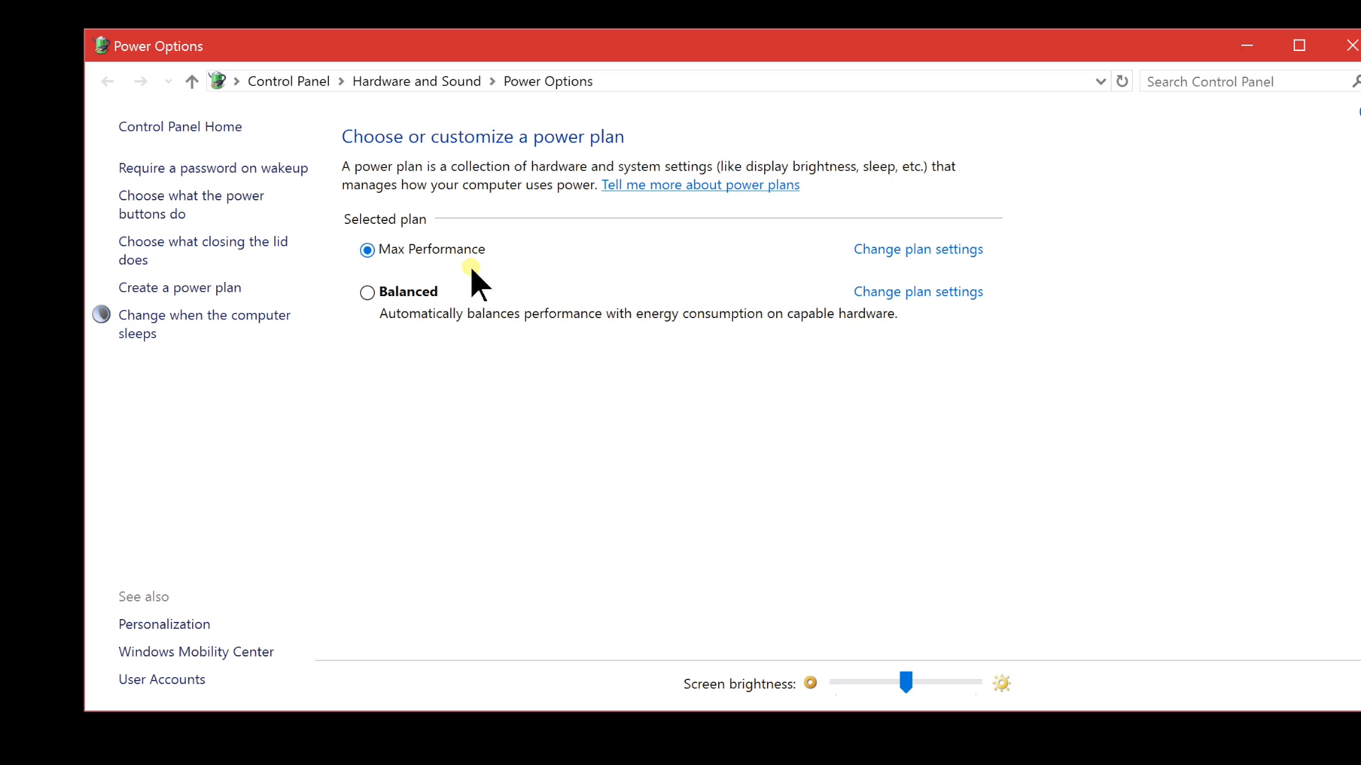